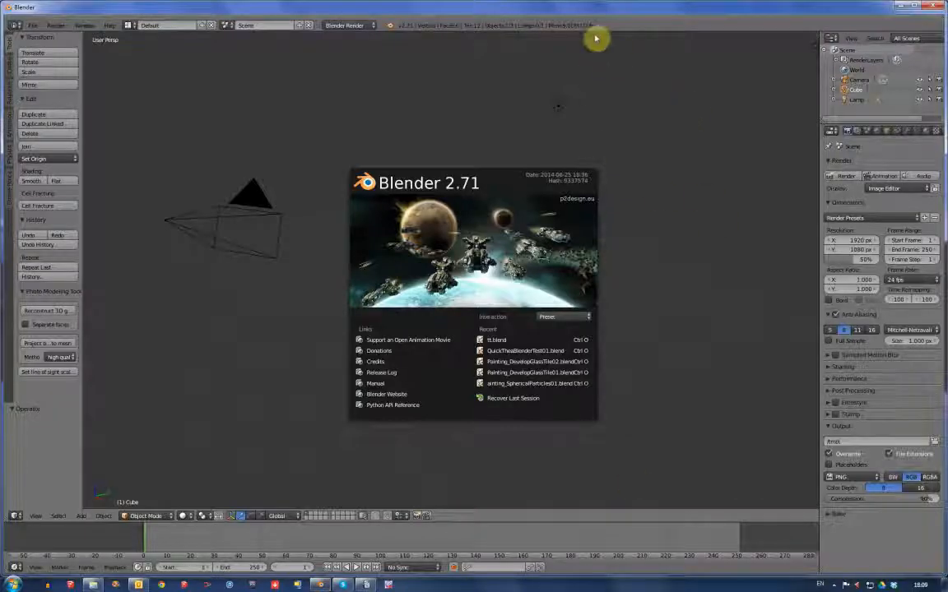
Step: Dismiss the splash screen and switch the render engine to Thea Render
click(656, 130)
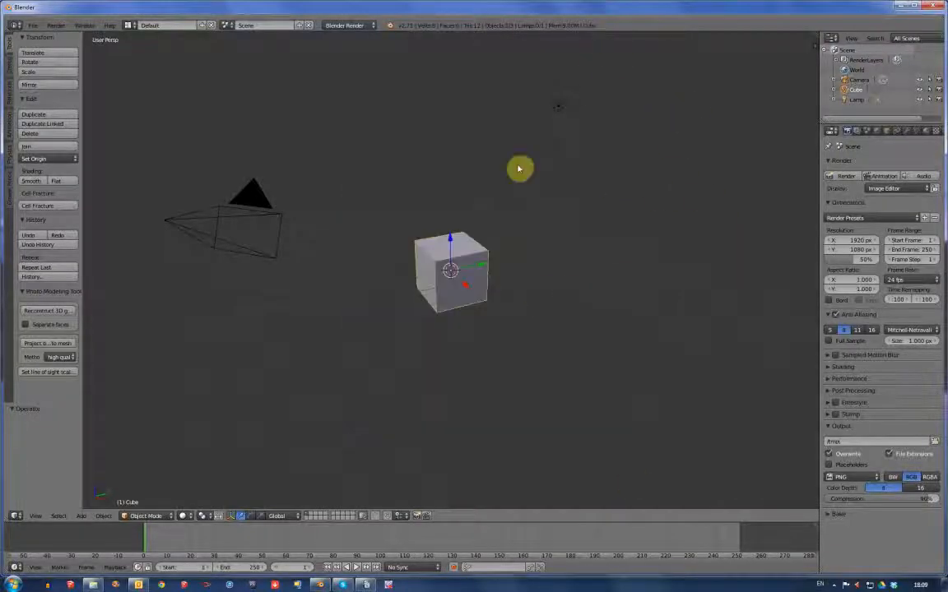
click(345, 25)
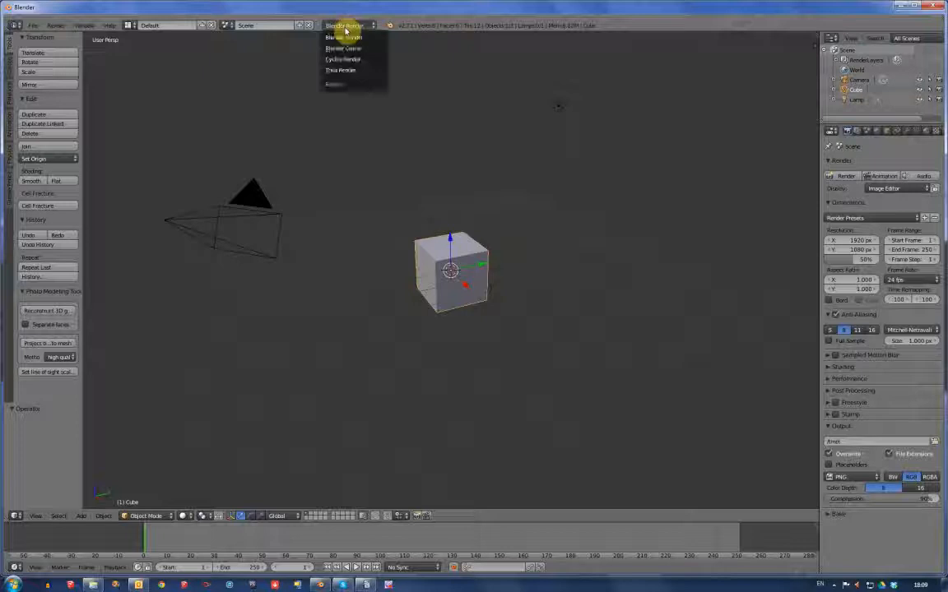
click(345, 71)
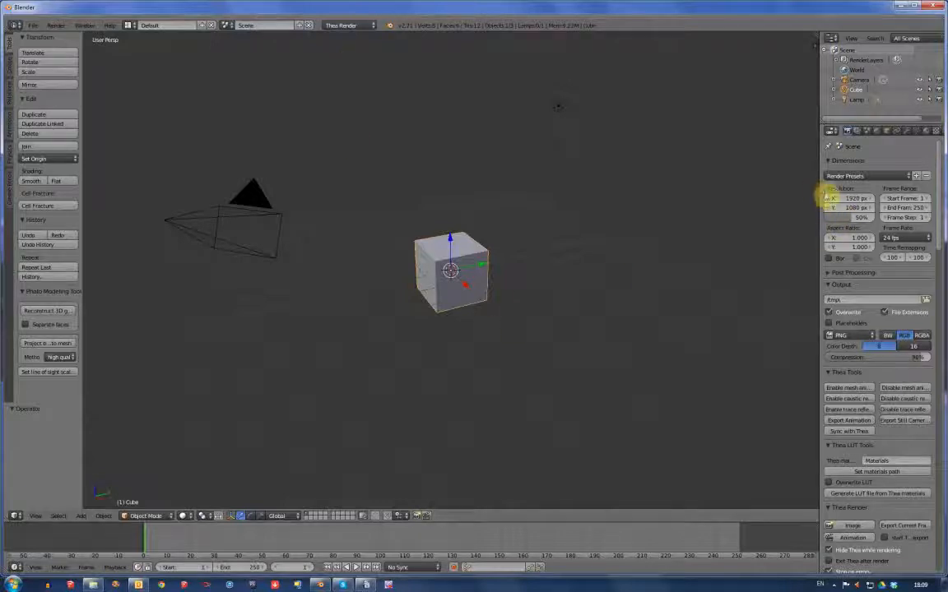
Step: Widen the properties editor and enable Thea Physical Sky in the world settings
drag(819, 192, 753, 193)
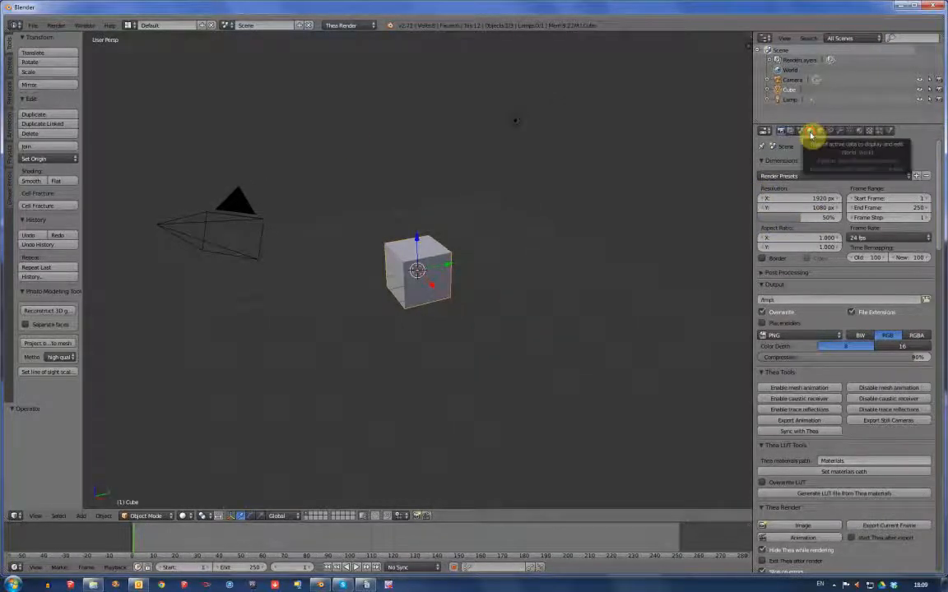
click(811, 131)
click(771, 276)
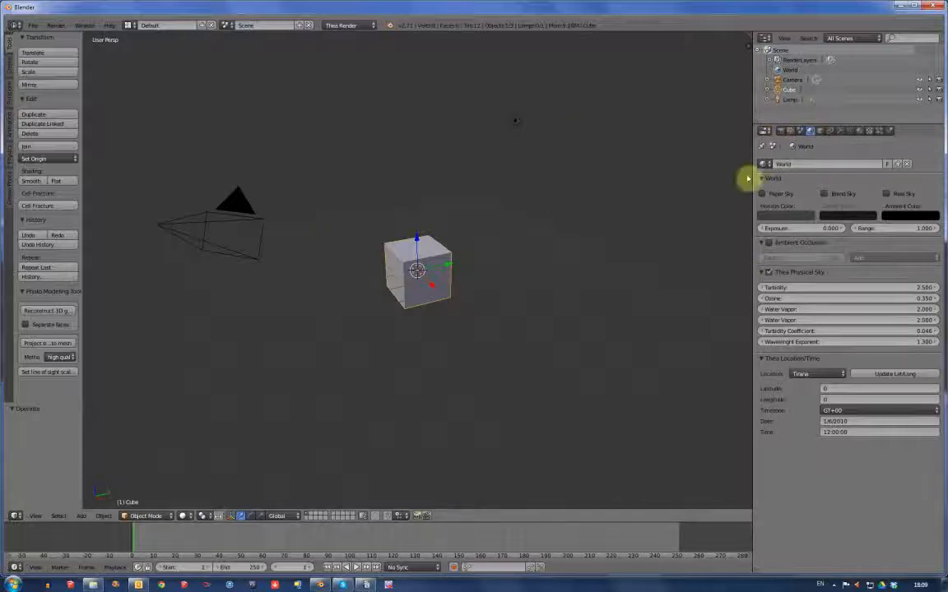
Step: Set the render output path to the recently used folder D:\Trash\T20\
click(782, 131)
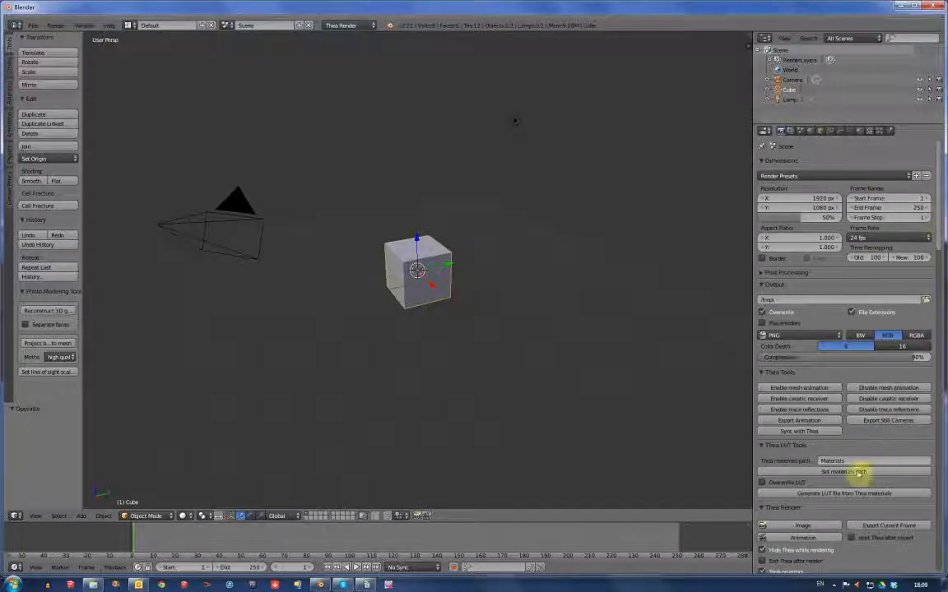
scroll(938, 217, down, 2)
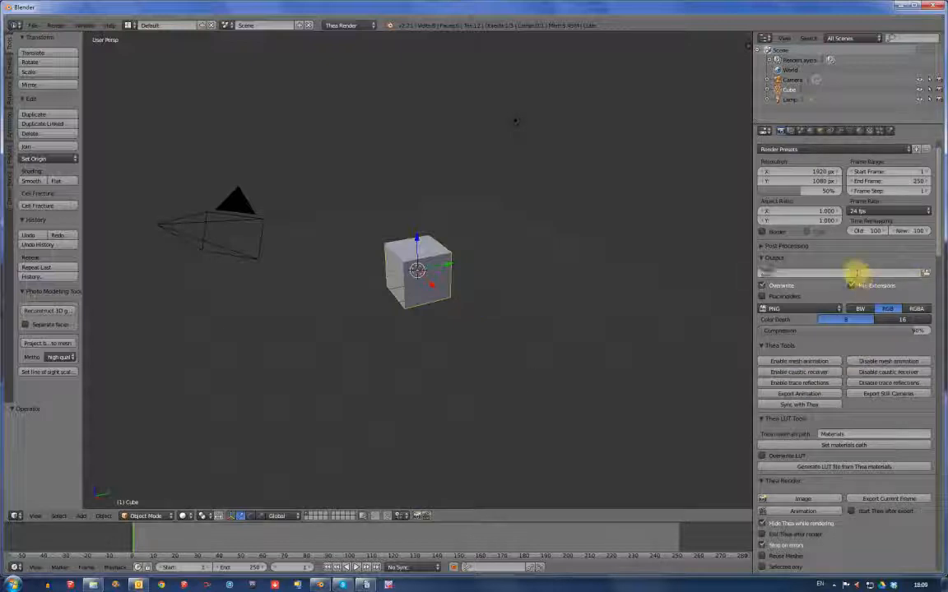
click(925, 275)
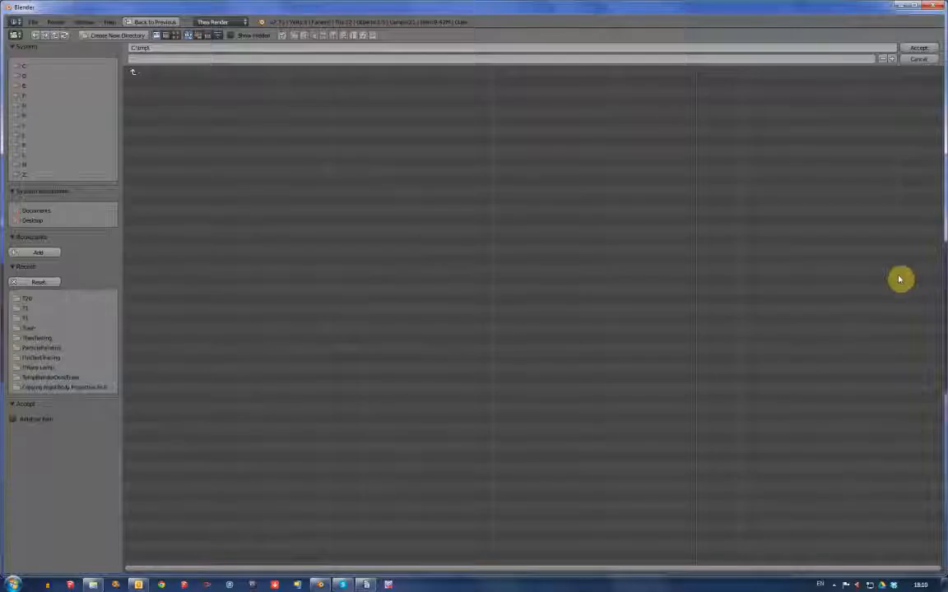
click(30, 299)
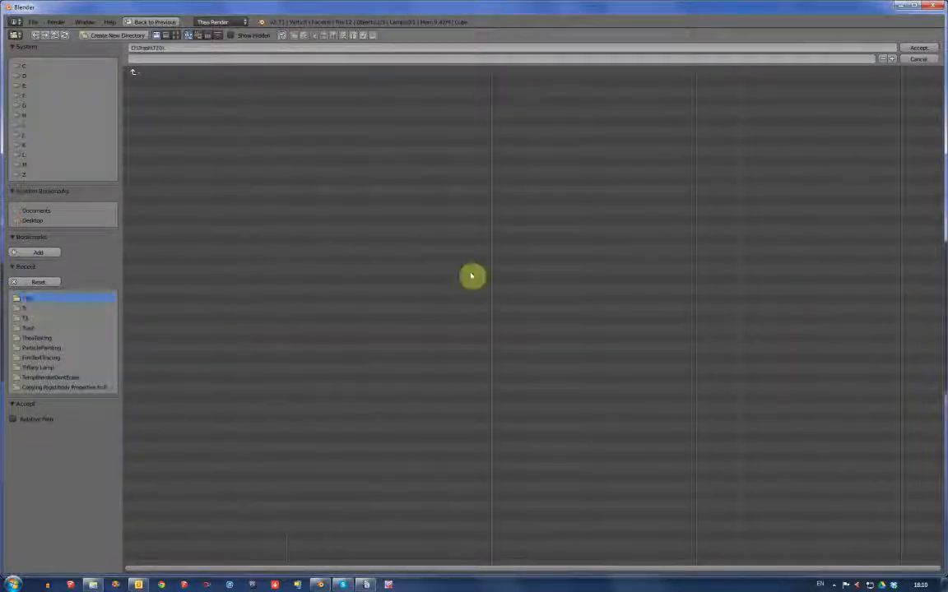
click(912, 47)
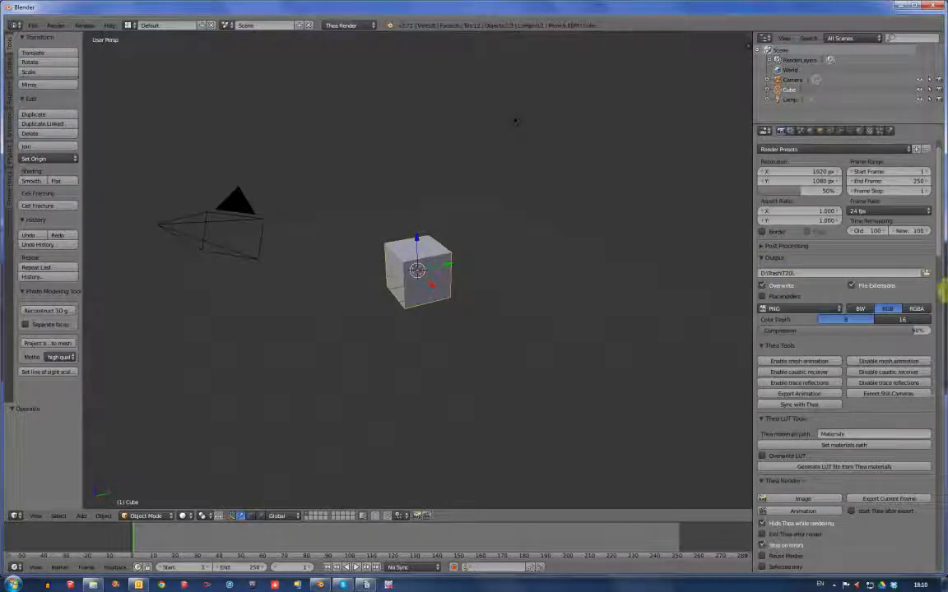
Step: Save the scene as a1.blend in the D:\Trash\T20\ folder
click(35, 25)
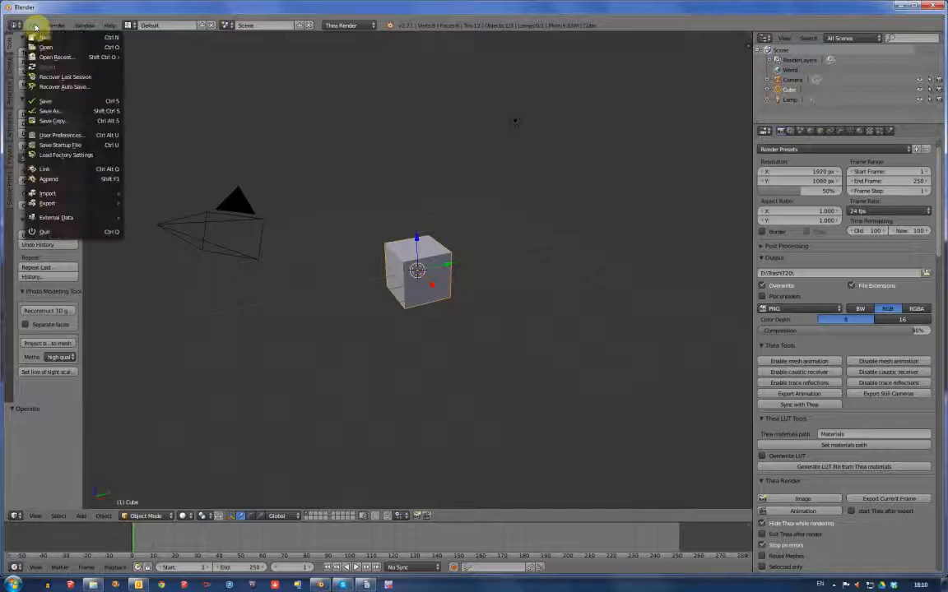
click(48, 101)
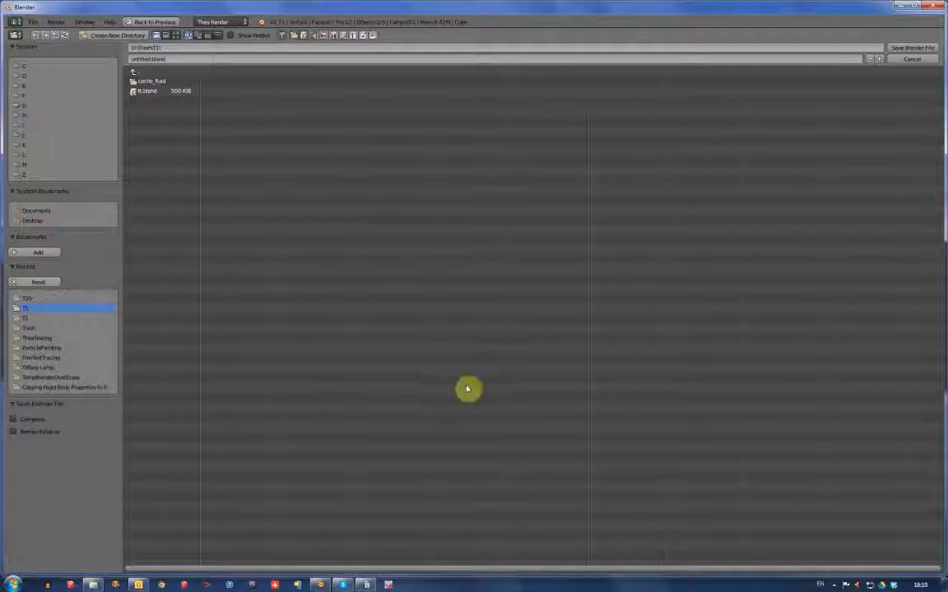
click(33, 297)
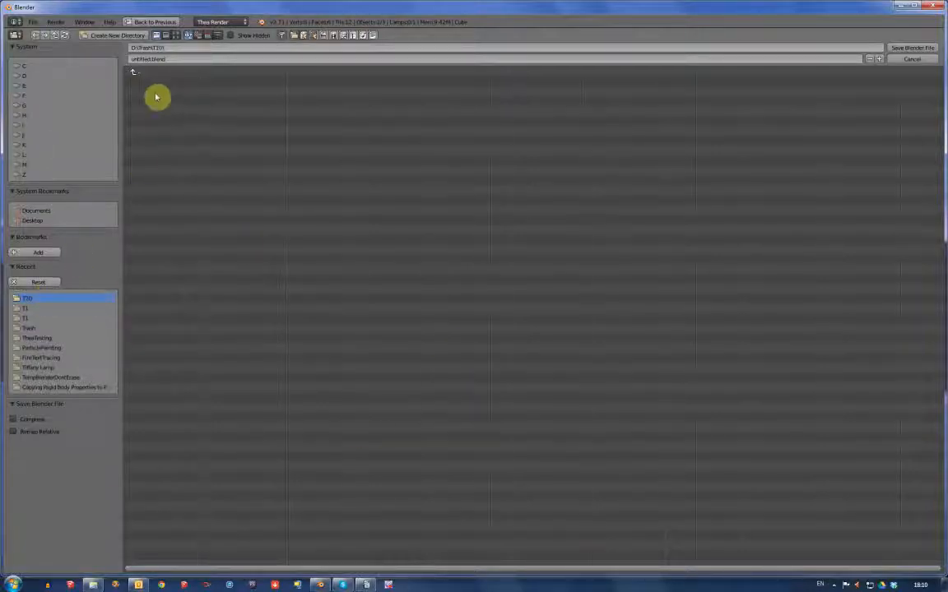
click(162, 61)
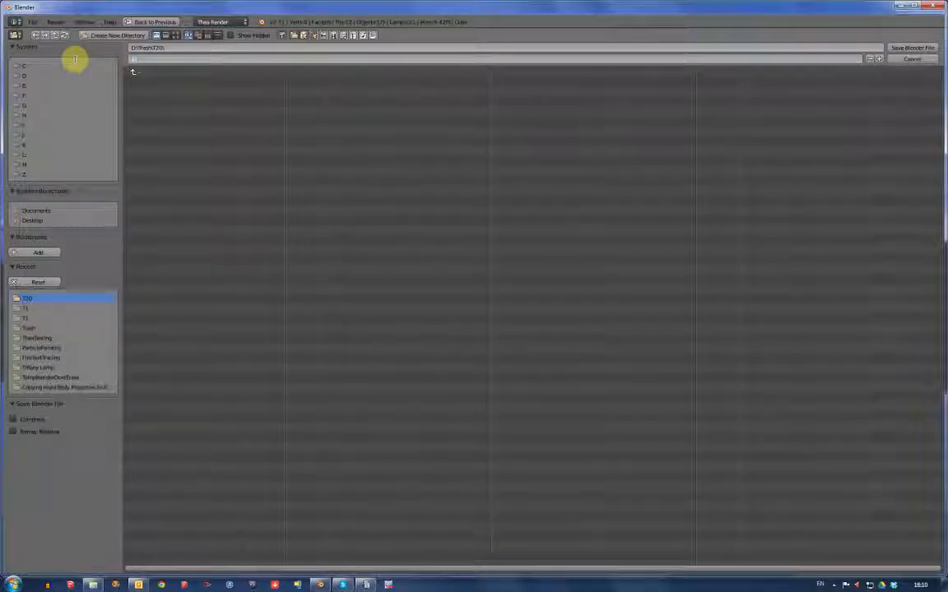
text(a1)
key(Return)
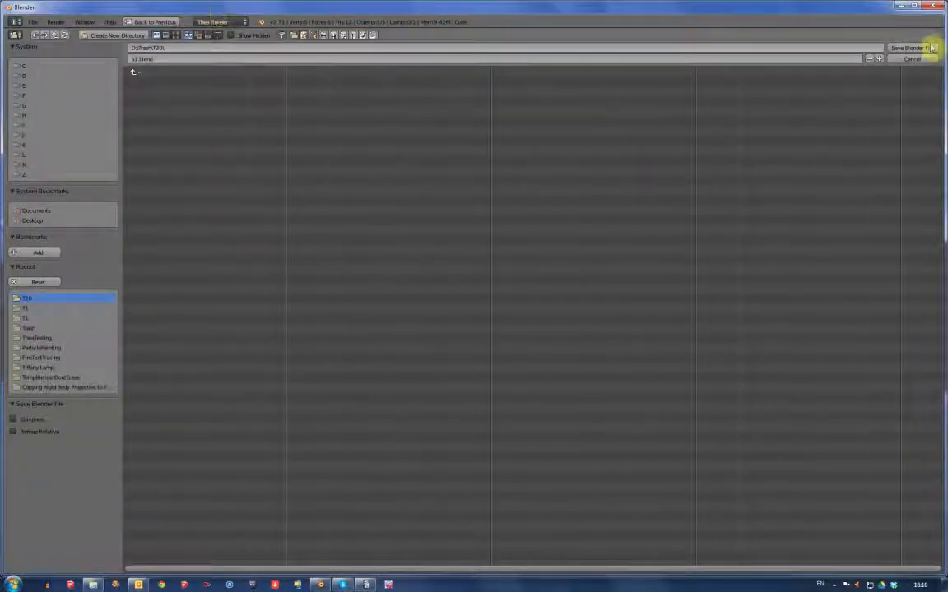
click(911, 50)
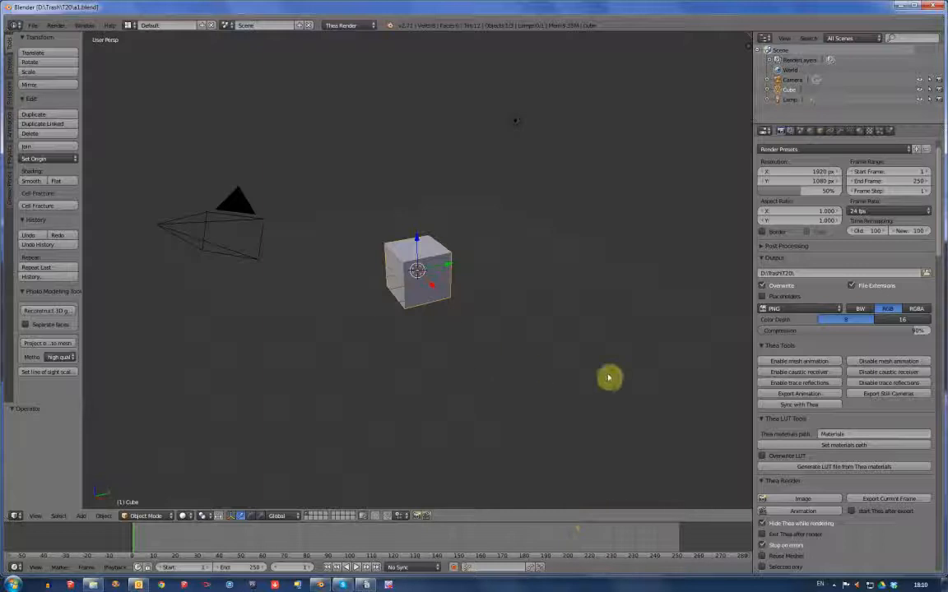
Step: Enable fluid physics on the default cube and set its type to Fluid
click(891, 131)
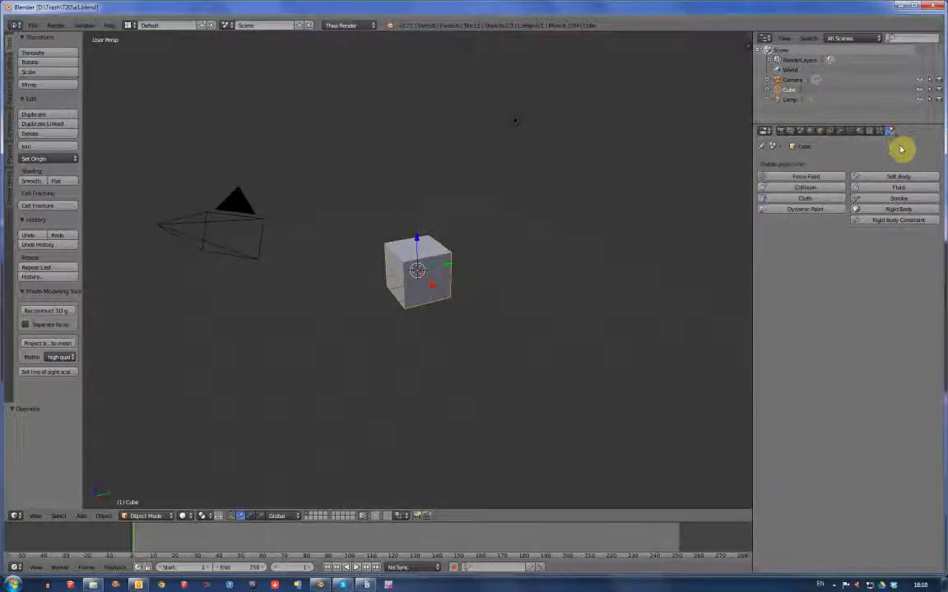
click(897, 188)
click(864, 250)
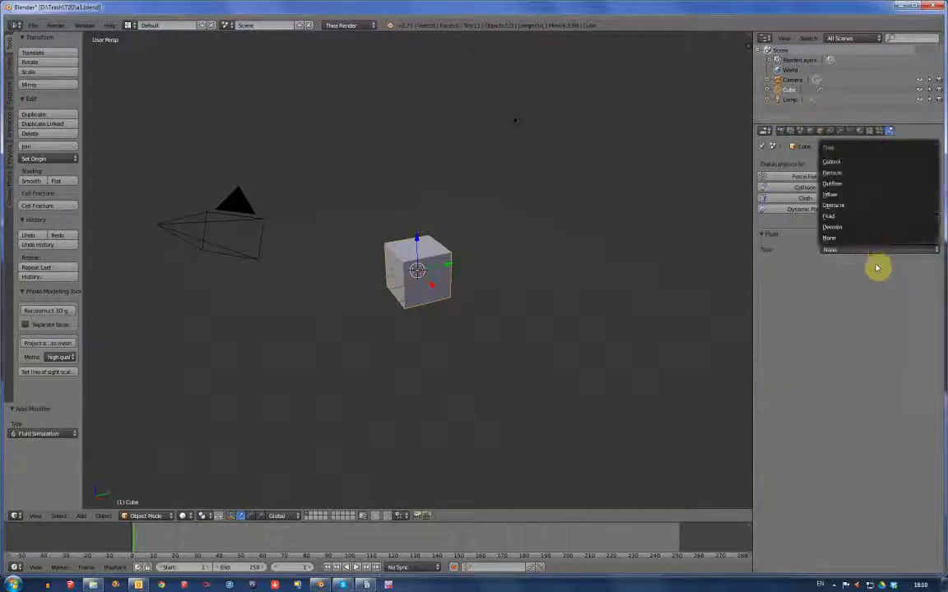
click(848, 217)
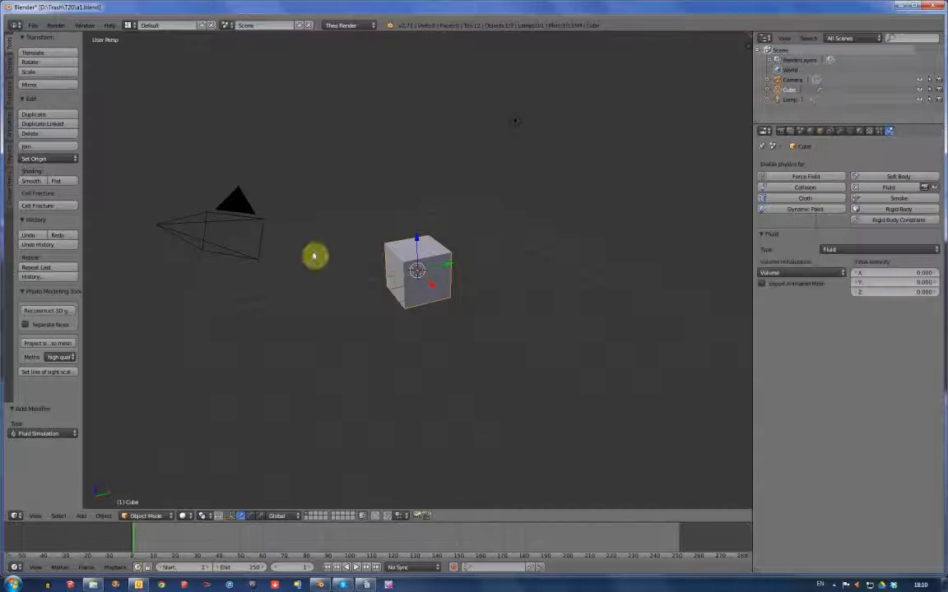
Step: Add a second cube at the origin and scale it up uniformly by about 2.876 so it encloses the first
click(8, 70)
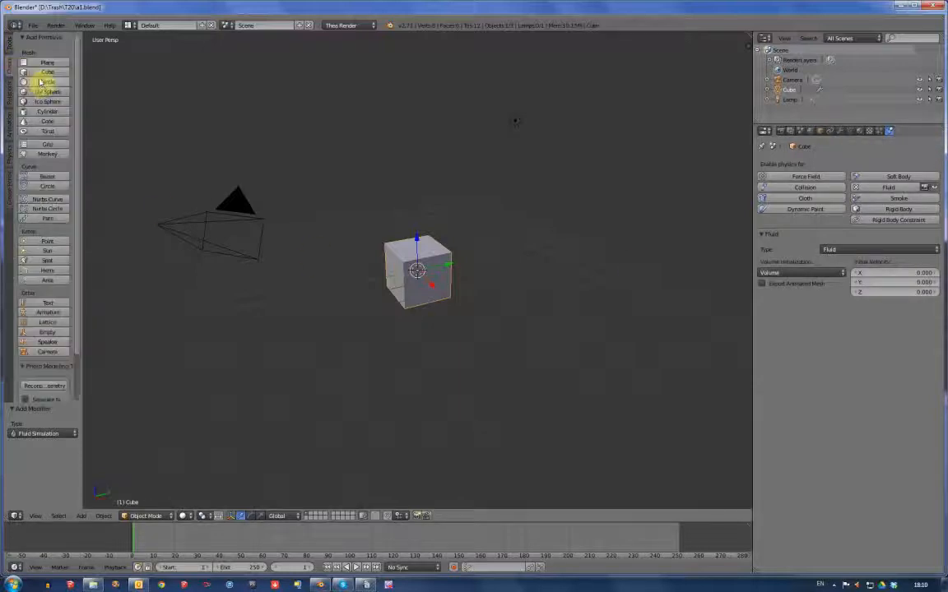
click(43, 74)
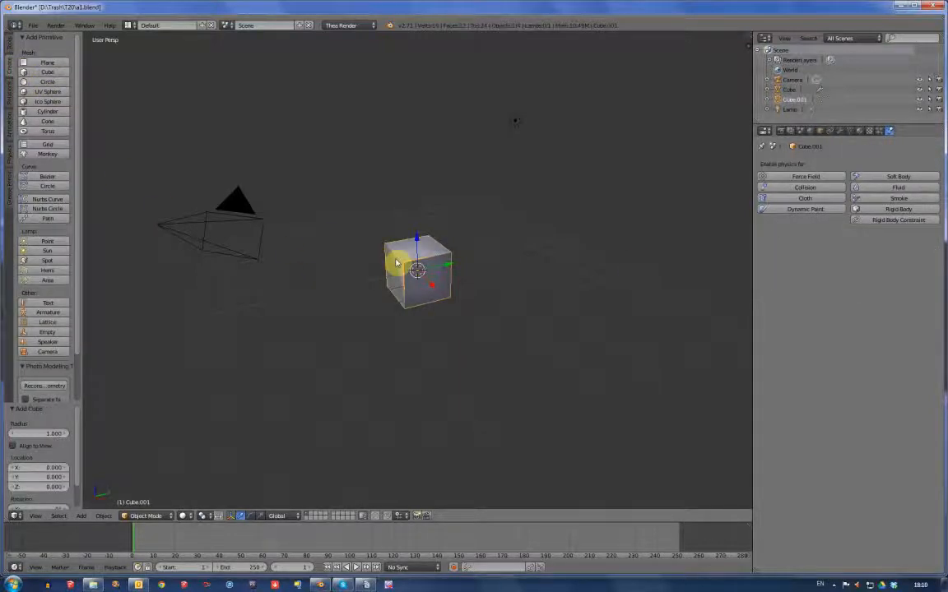
key(s)
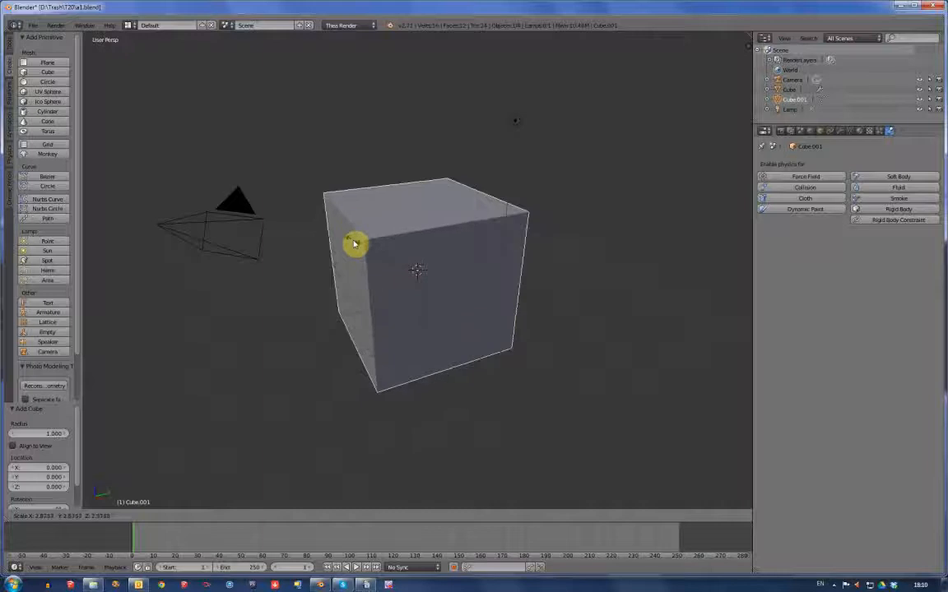
click(356, 242)
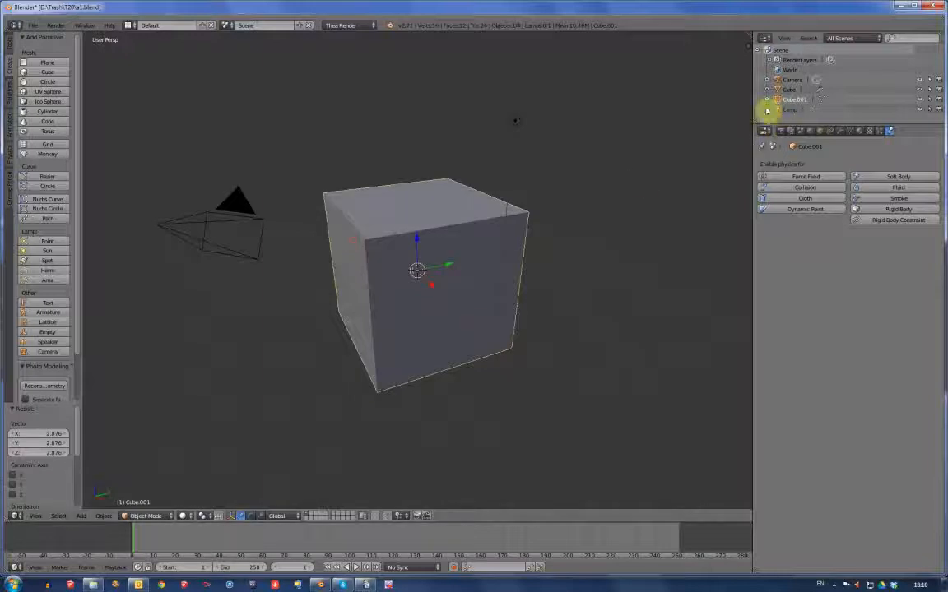
Step: Show the viewport in wireframe and enable fluid physics of type Domain on the large cube
key(z)
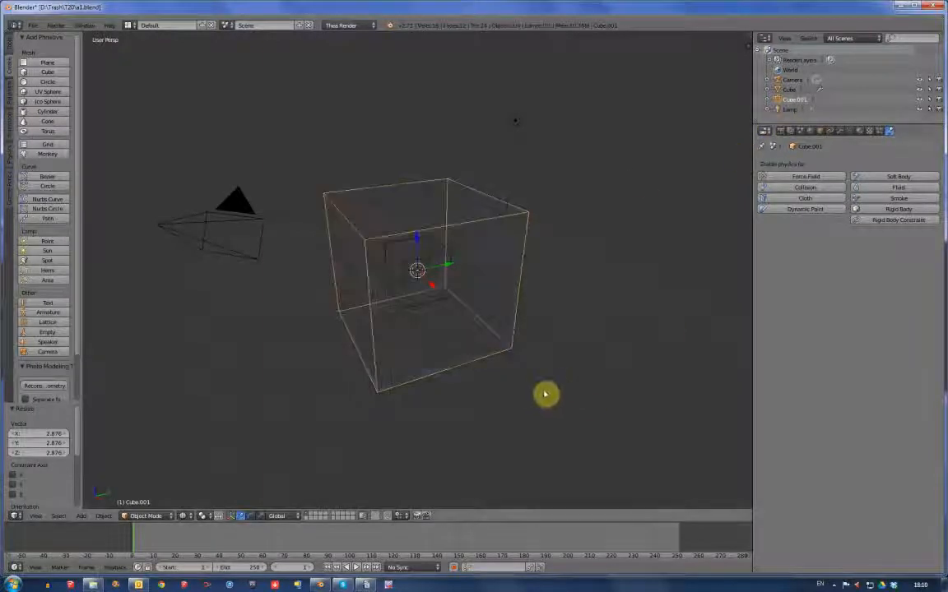
click(900, 189)
click(840, 250)
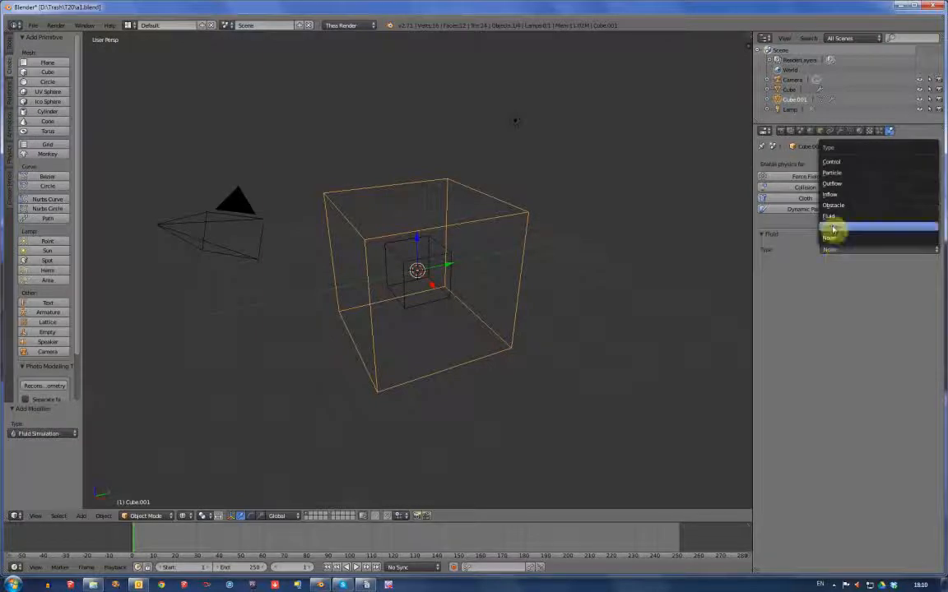
click(831, 229)
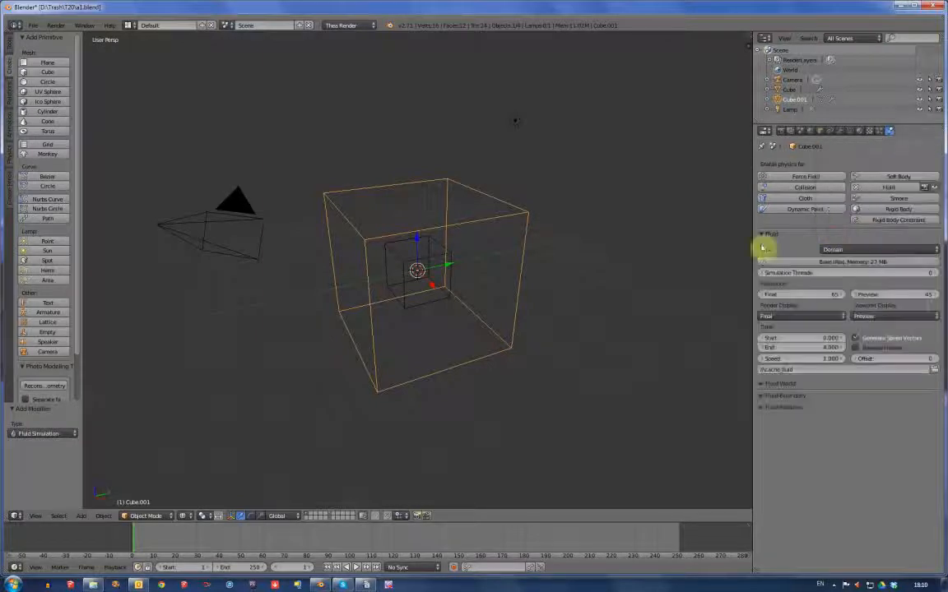
Step: Set both the final and the preview resolution of the fluid domain to 20
click(801, 295)
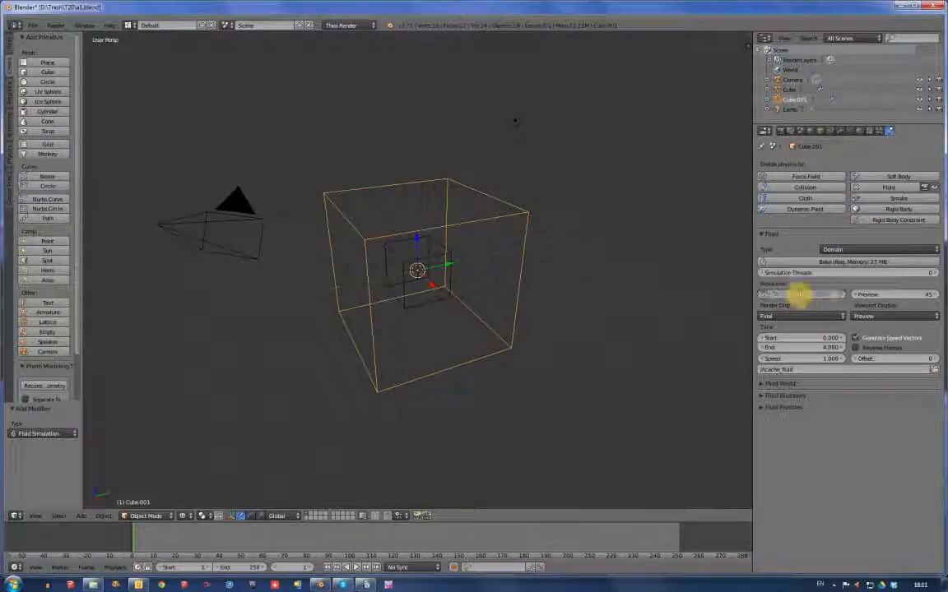
text(20)
key(Return)
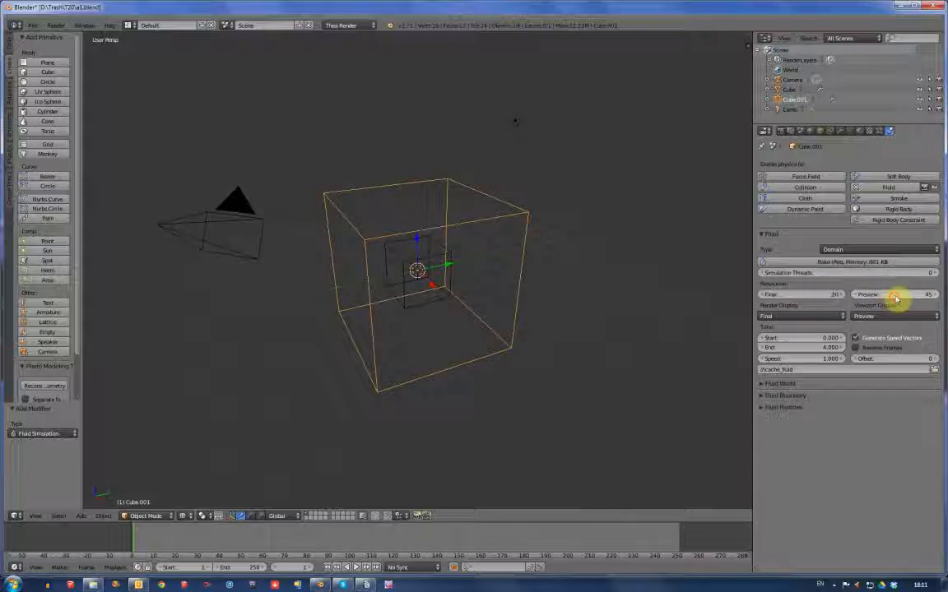
click(894, 295)
text(20)
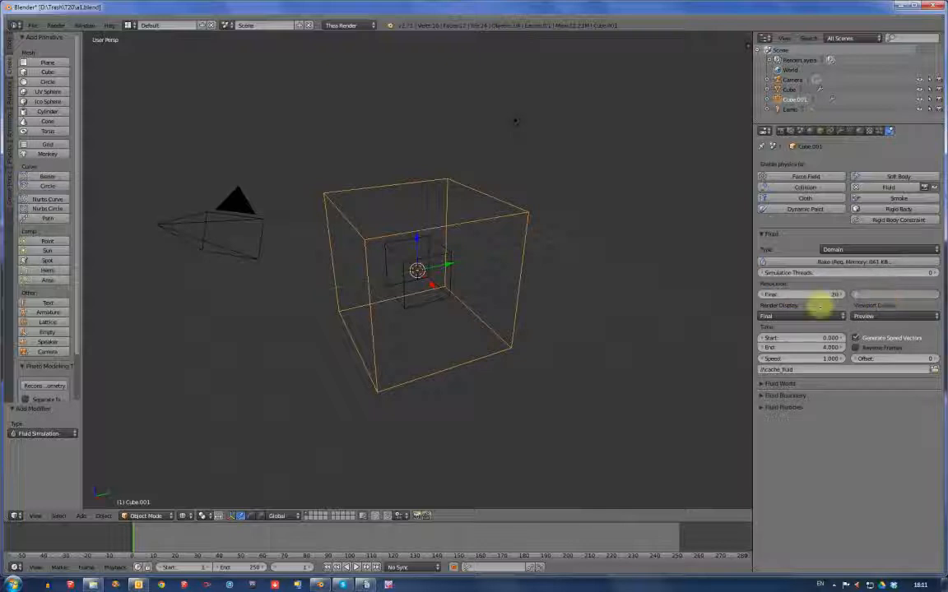
key(Return)
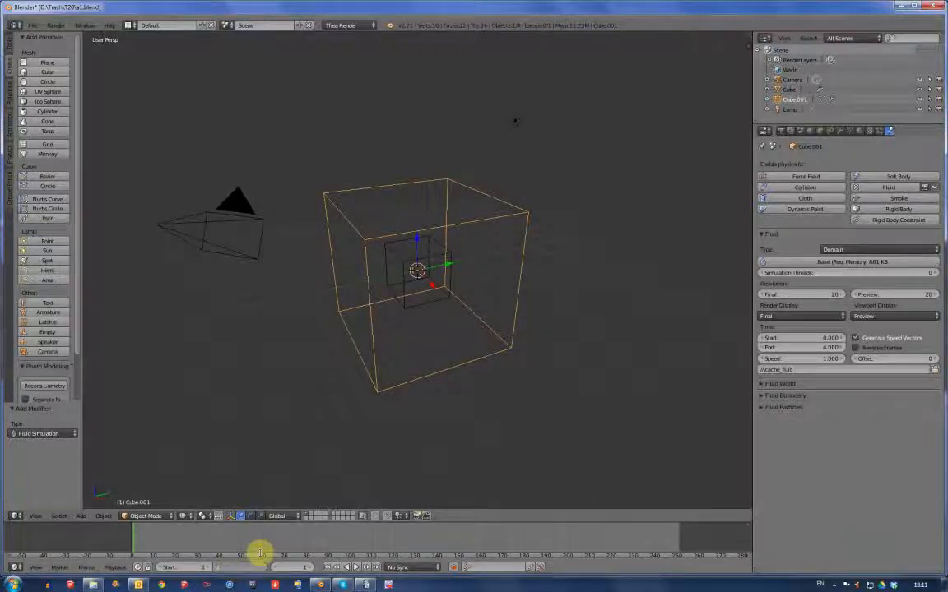
Step: Set the animation's end frame to 10 and save the file
text(10)
click(188, 566)
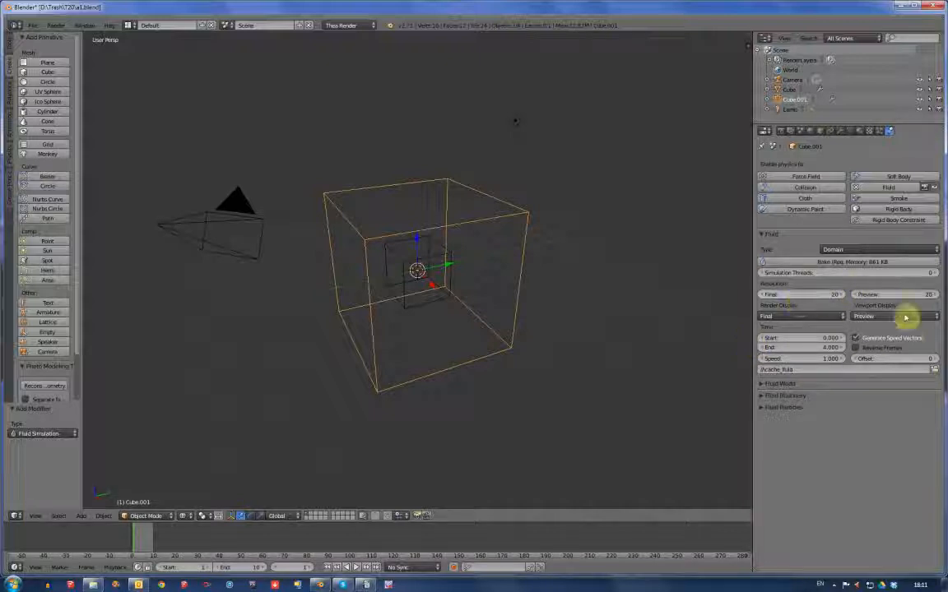
click(36, 25)
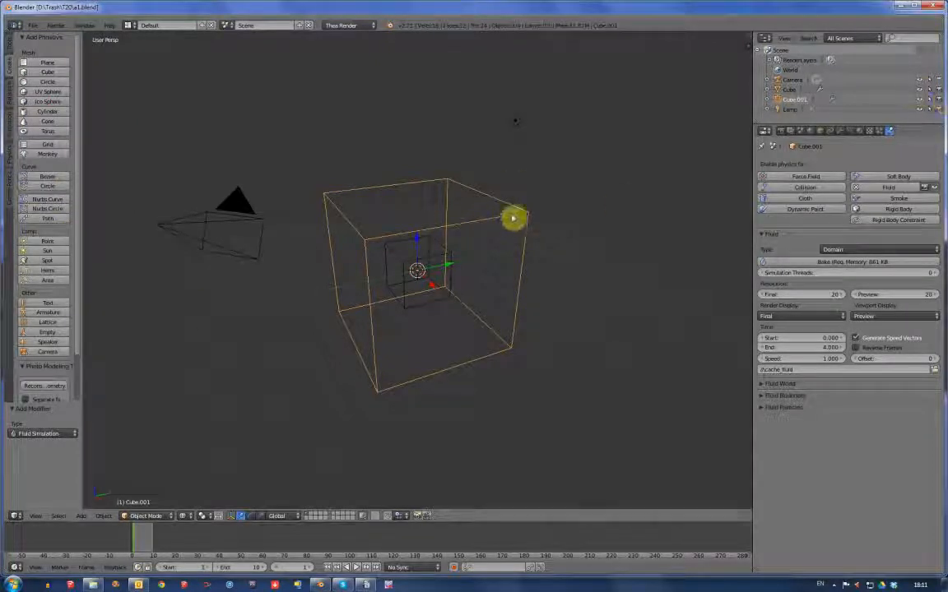
Step: Add a new material to the domain cube and set its diffuse color to red
click(860, 131)
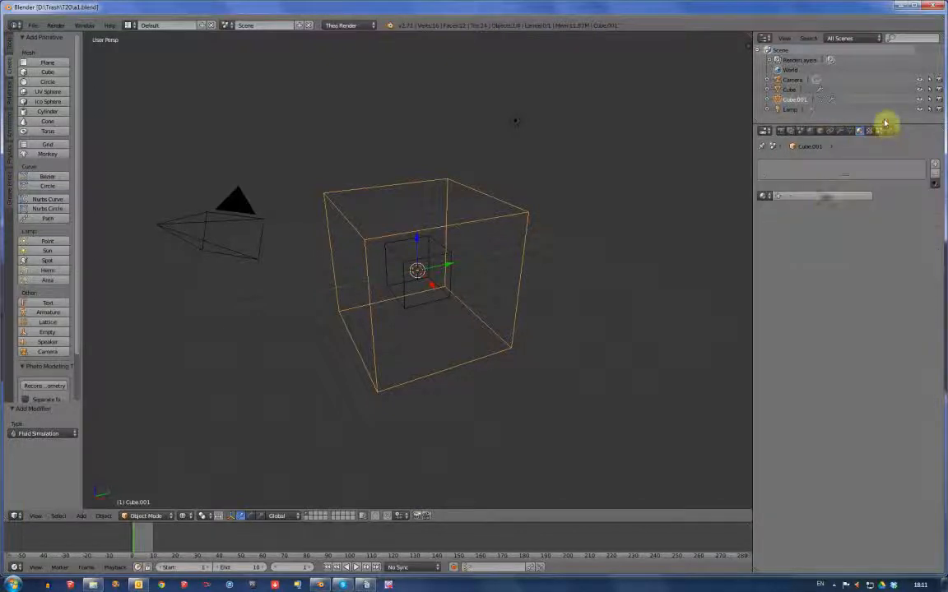
click(819, 198)
click(840, 421)
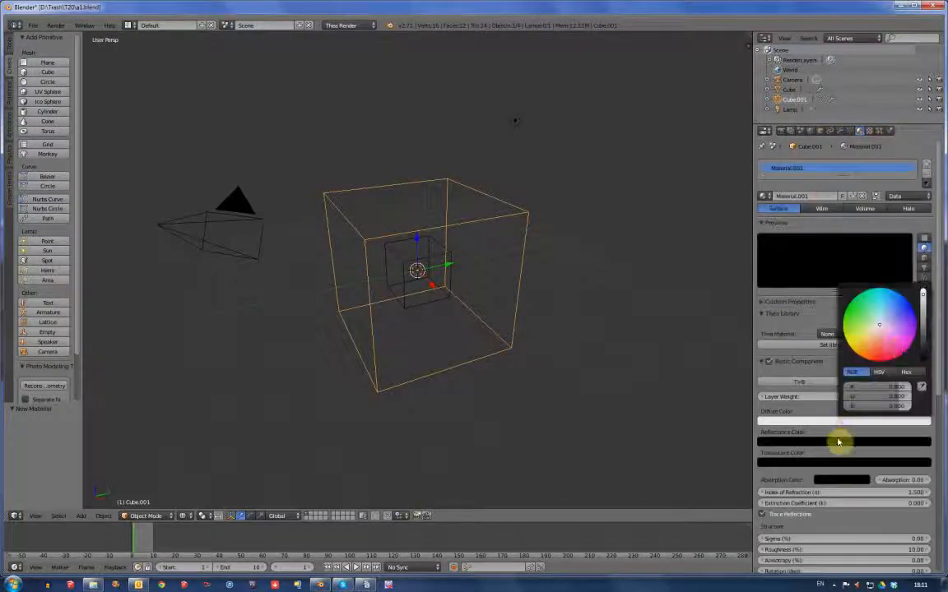
click(869, 354)
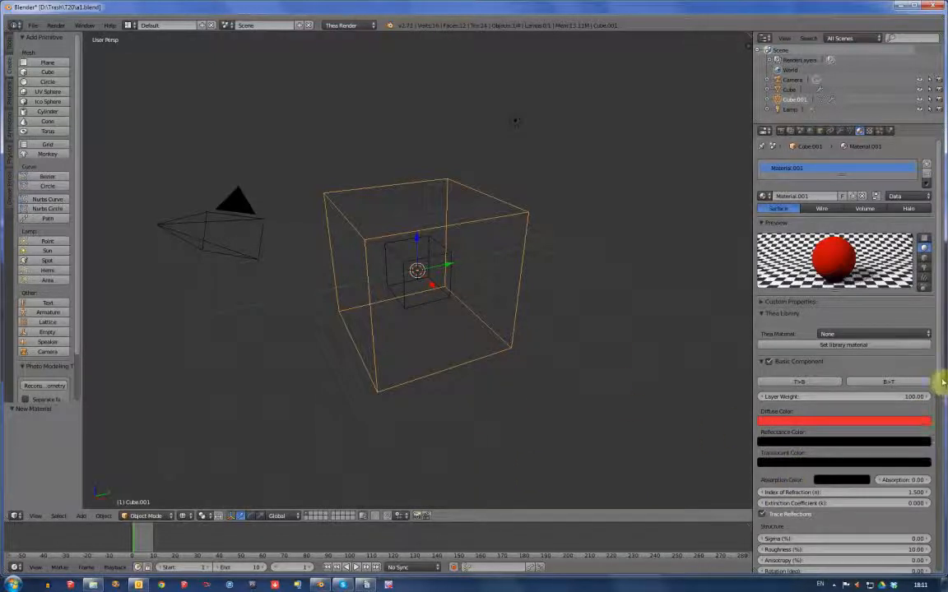
scroll(940, 386, down, 3)
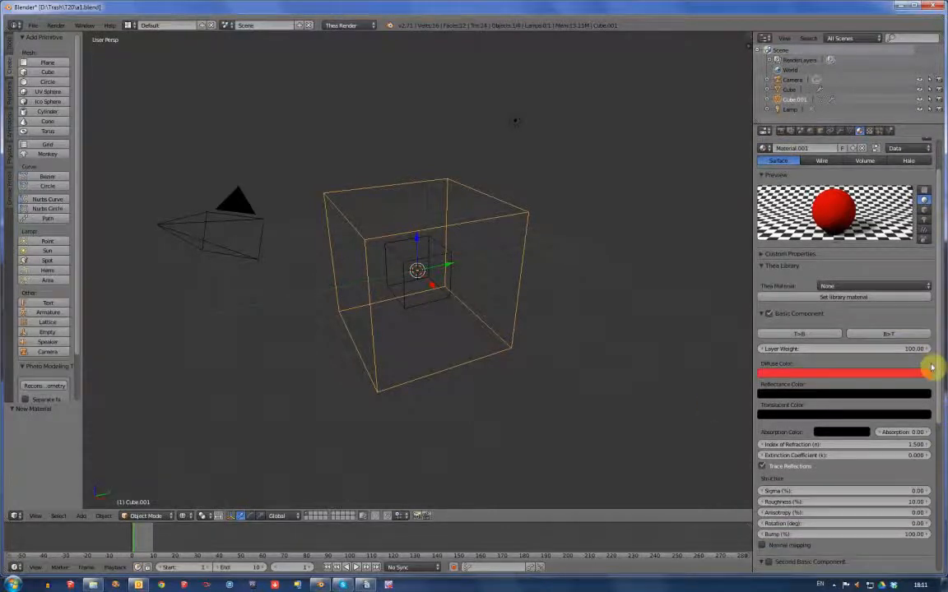
scroll(938, 387, down, 4)
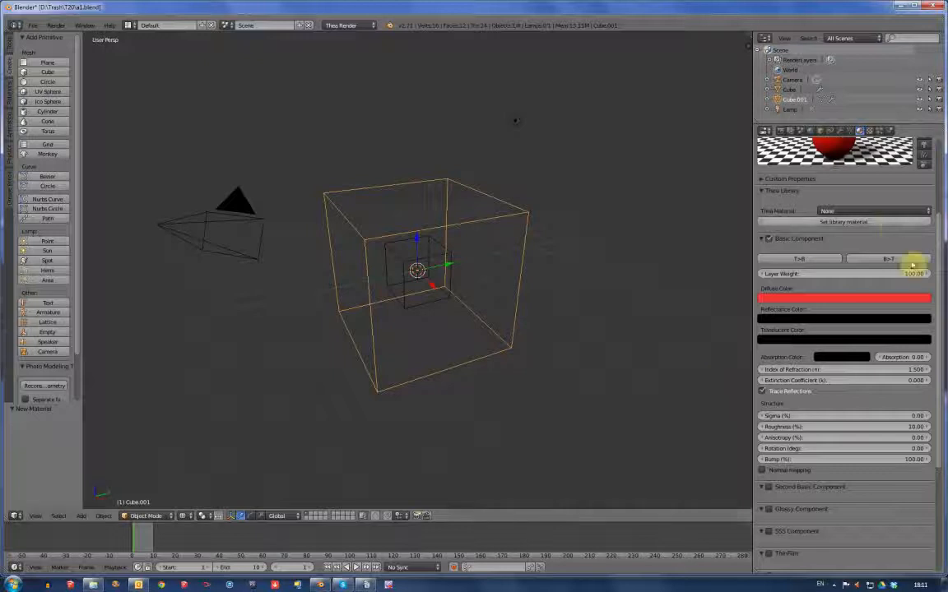
drag(939, 307, 941, 212)
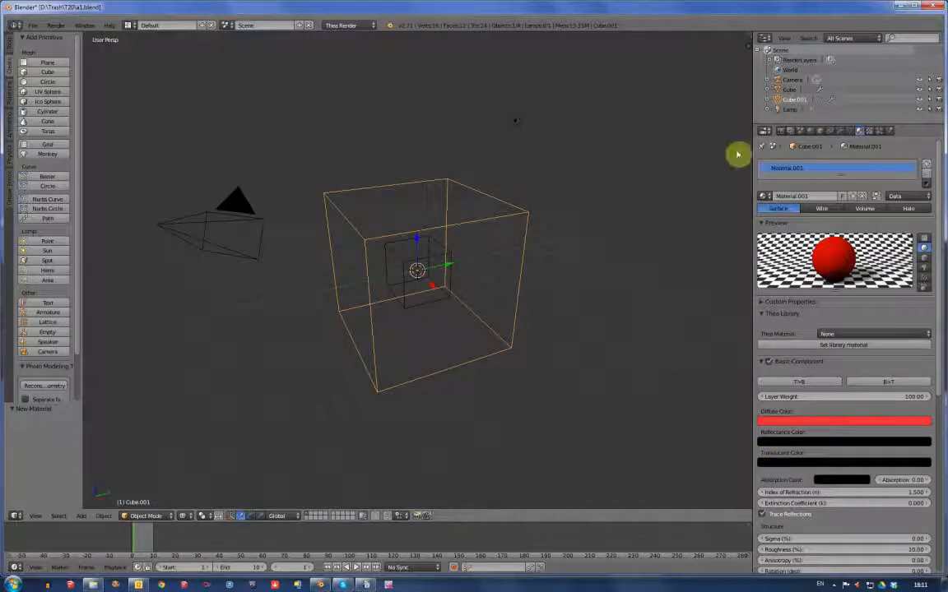
Step: Save the file and bake the fluid simulation of the domain cube
click(33, 25)
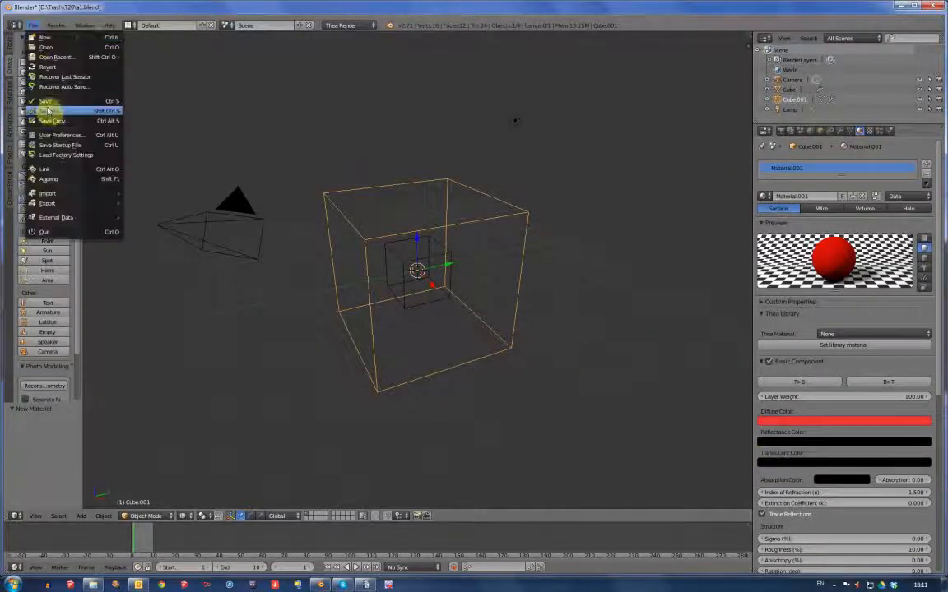
click(45, 101)
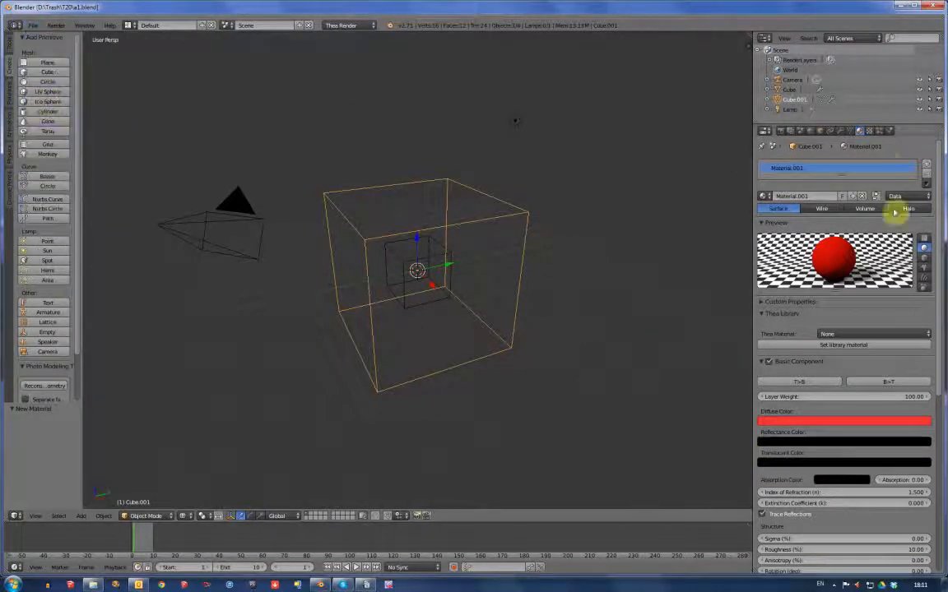
click(891, 133)
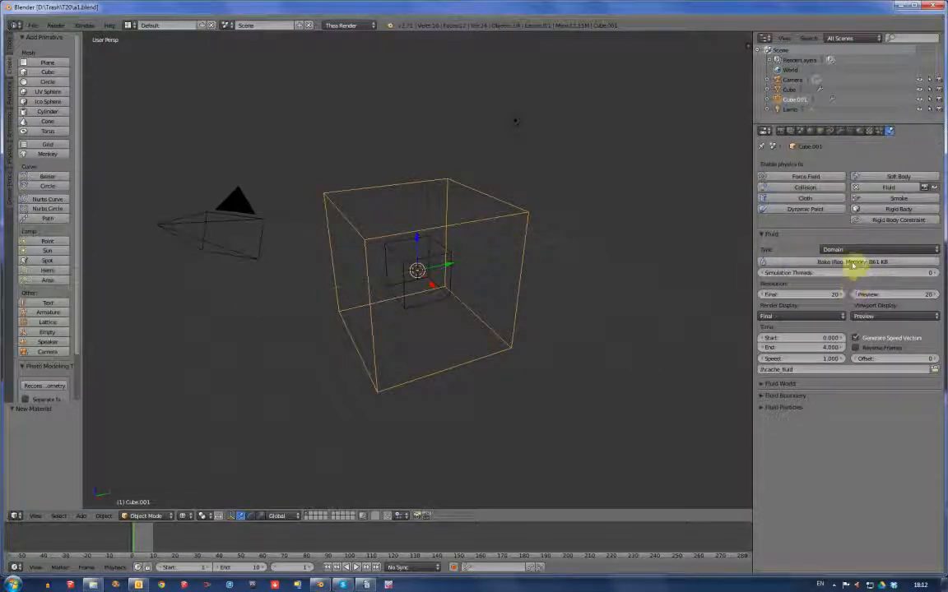
click(853, 263)
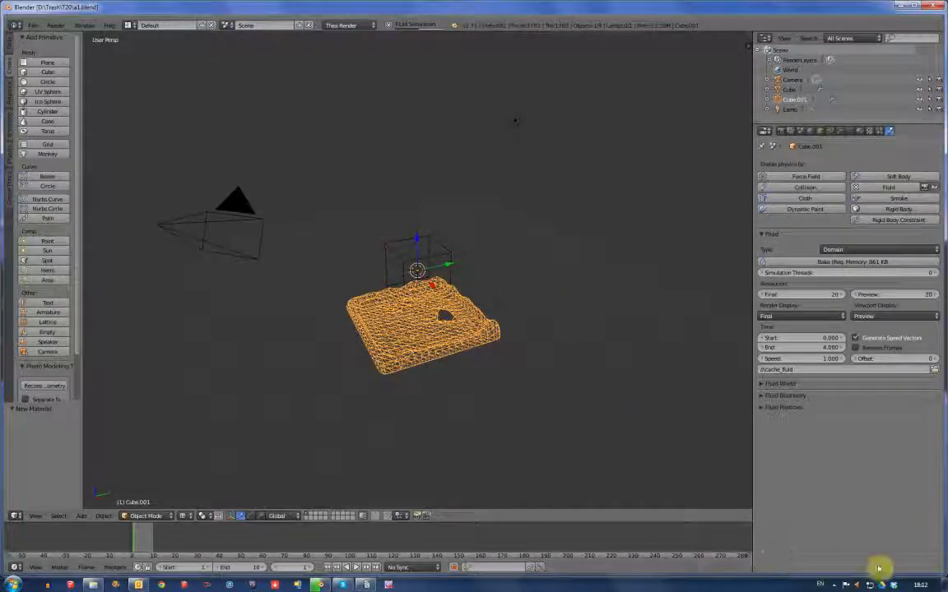
click(835, 585)
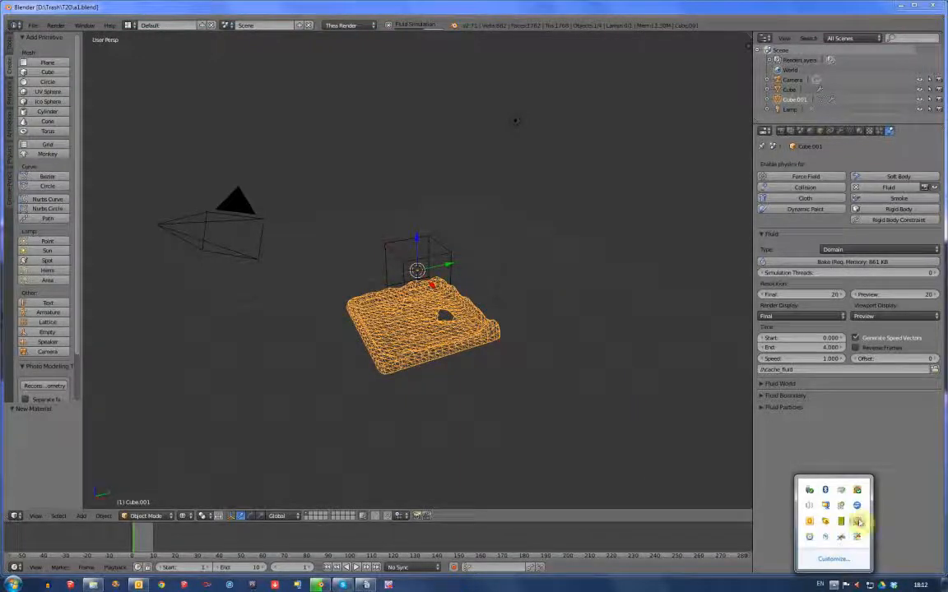
click(858, 521)
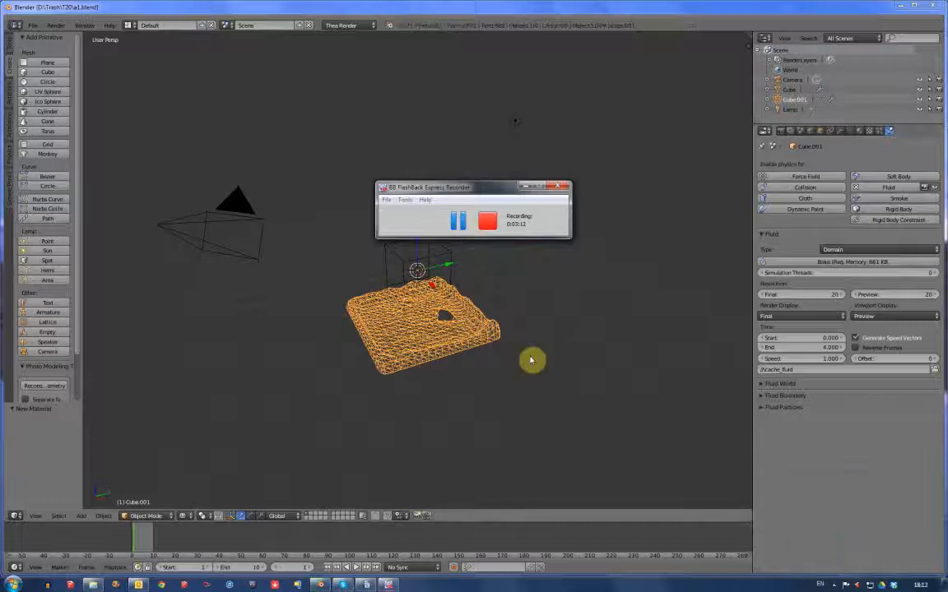
Step: Advance the animation one frame at a time up to frame 13 to review the baked fluid motion
click(309, 569)
click(310, 568)
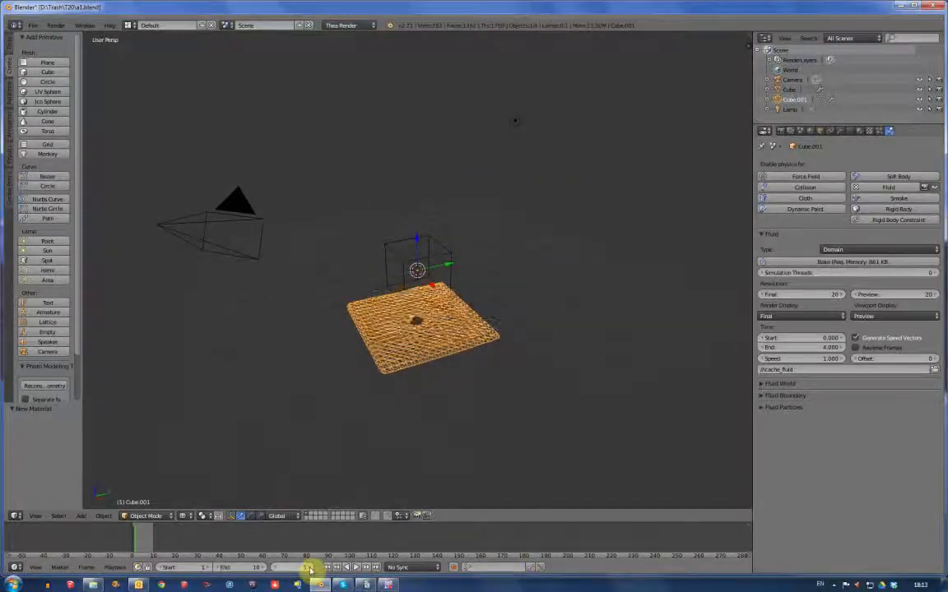
click(309, 568)
click(310, 569)
click(309, 569)
click(309, 568)
click(309, 569)
click(309, 568)
click(310, 569)
click(310, 568)
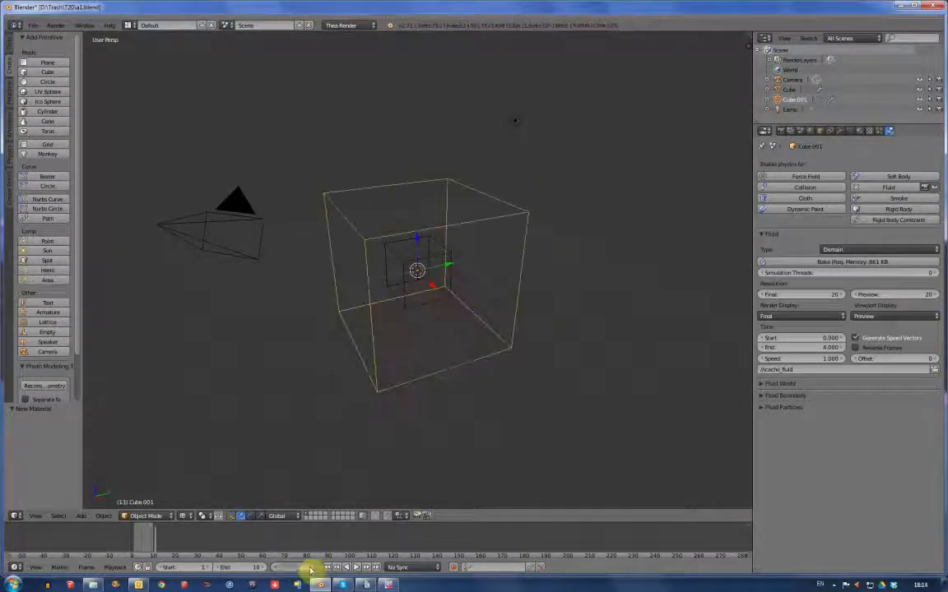
click(311, 568)
click(310, 568)
Step: Step back through the baked frames to the start of the animation and make frame 1 current
click(274, 570)
click(274, 569)
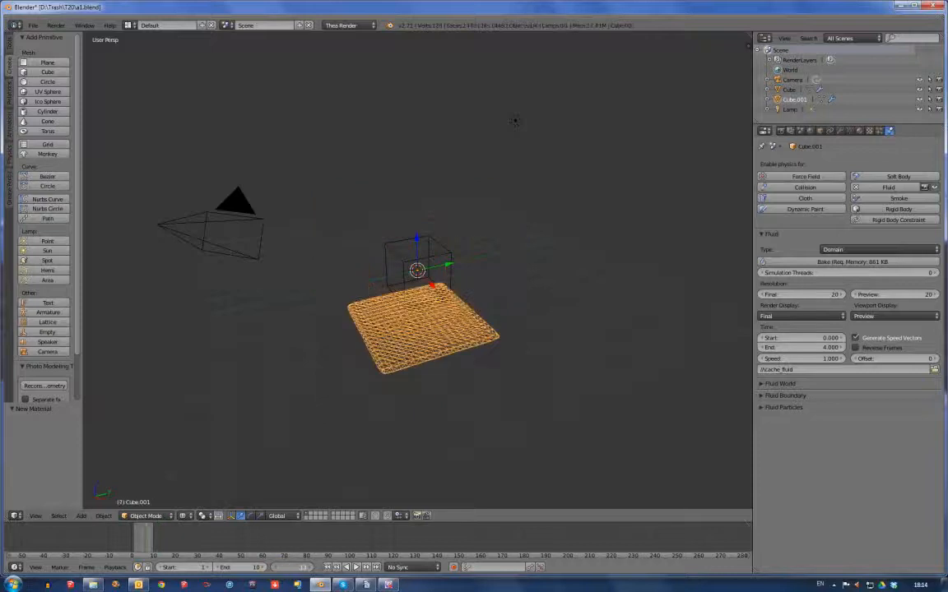
click(274, 570)
click(274, 569)
click(274, 569)
click(274, 570)
click(274, 569)
click(274, 570)
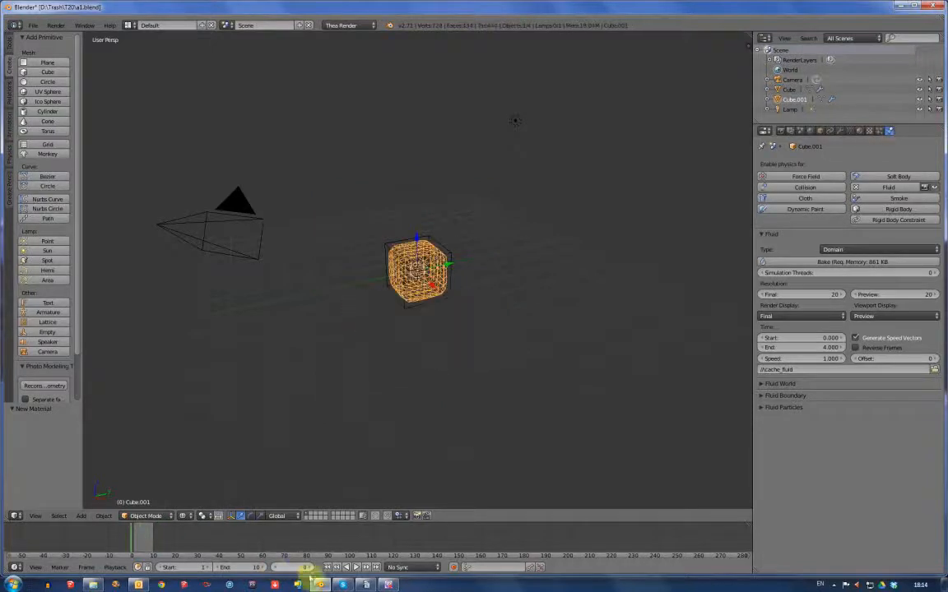
click(311, 569)
click(310, 568)
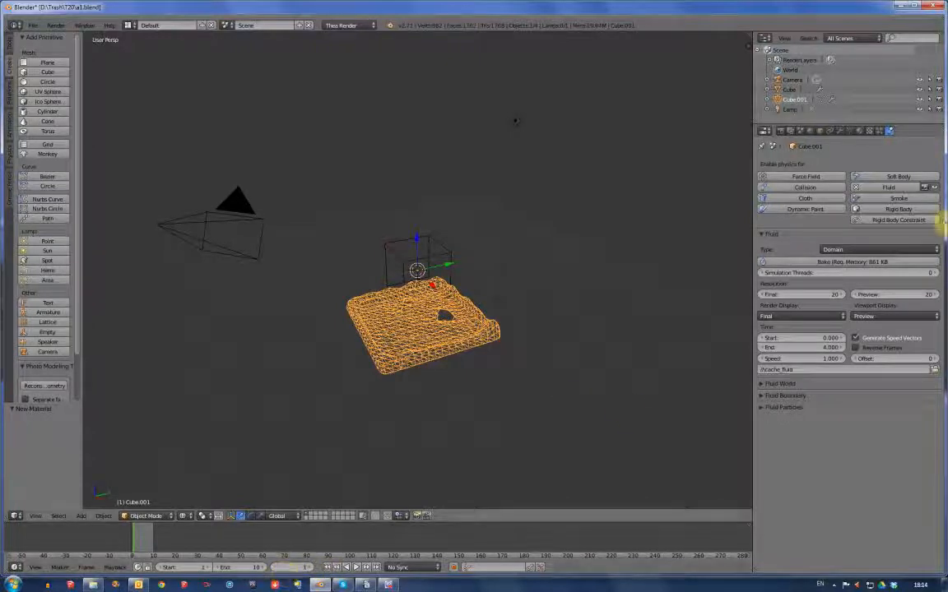
Step: Set the render resolution percentage to 25%
click(777, 131)
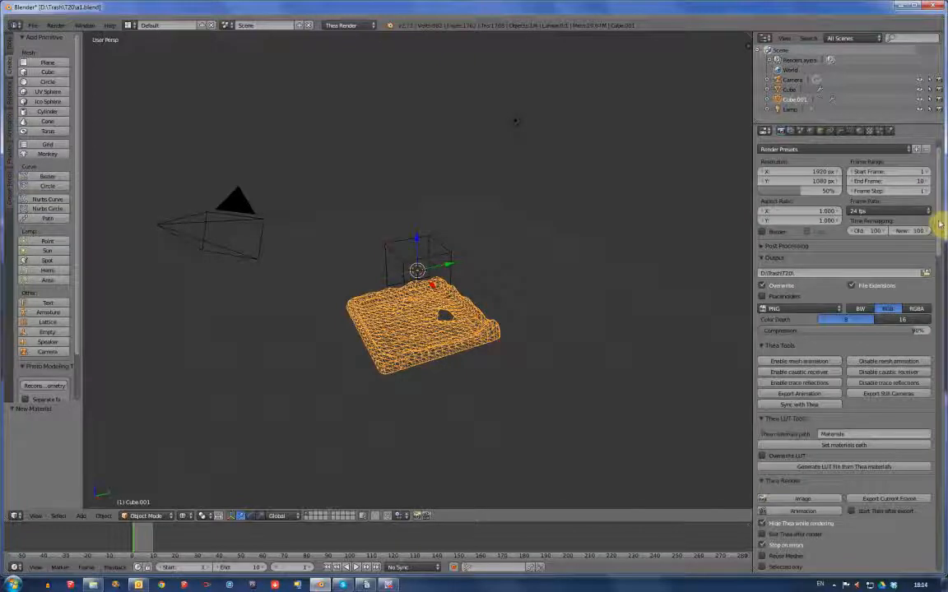
scroll(936, 216, up, 2)
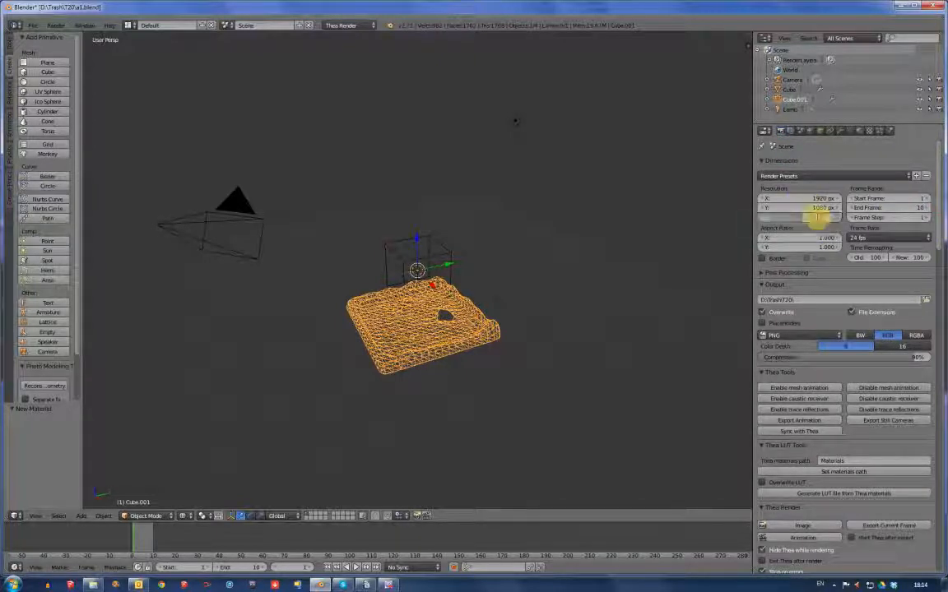
click(820, 217)
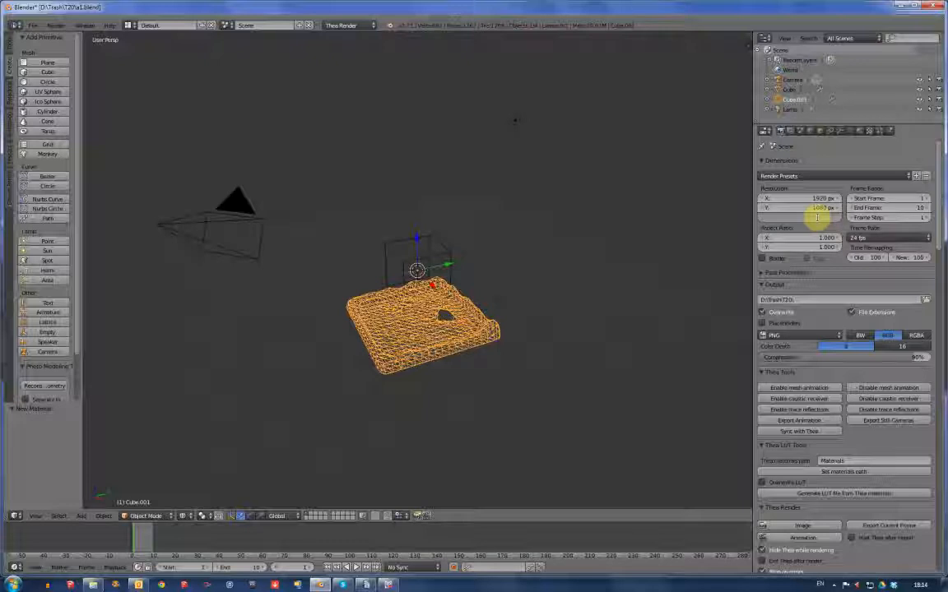
key(Return)
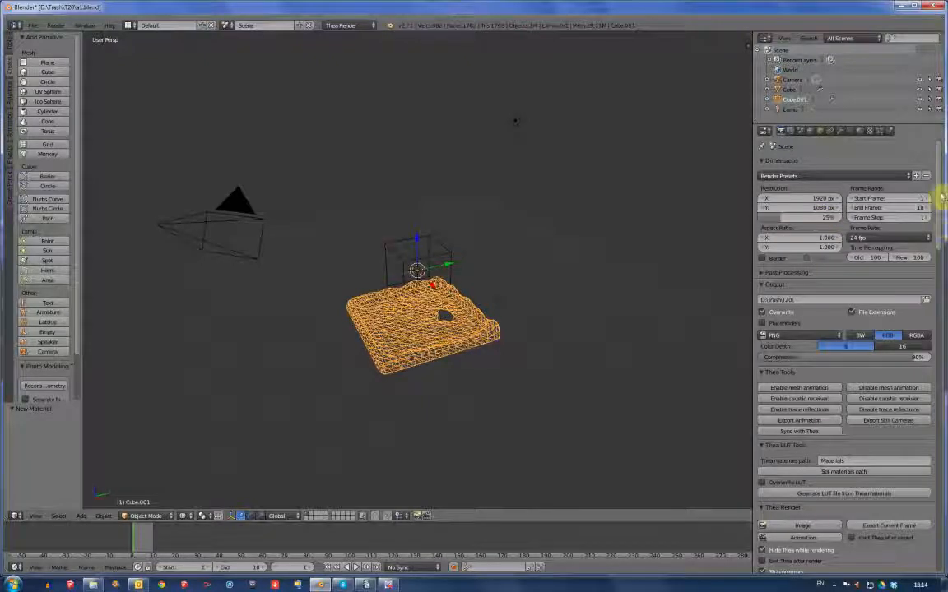
Step: In the Thea setup, set the render preset to None and the models option to Merge - Name Collision: Replace Mesh
drag(942, 205, 940, 533)
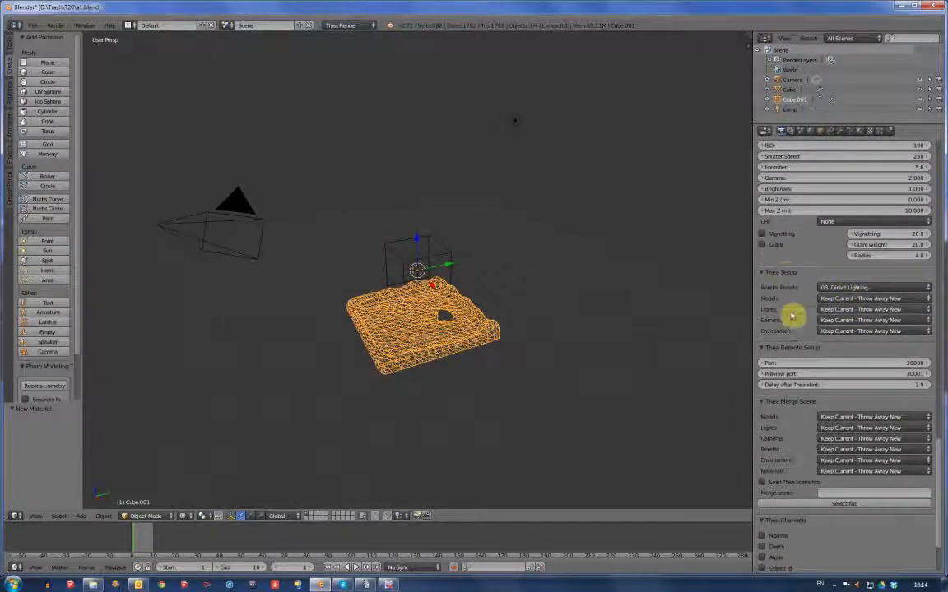
click(851, 290)
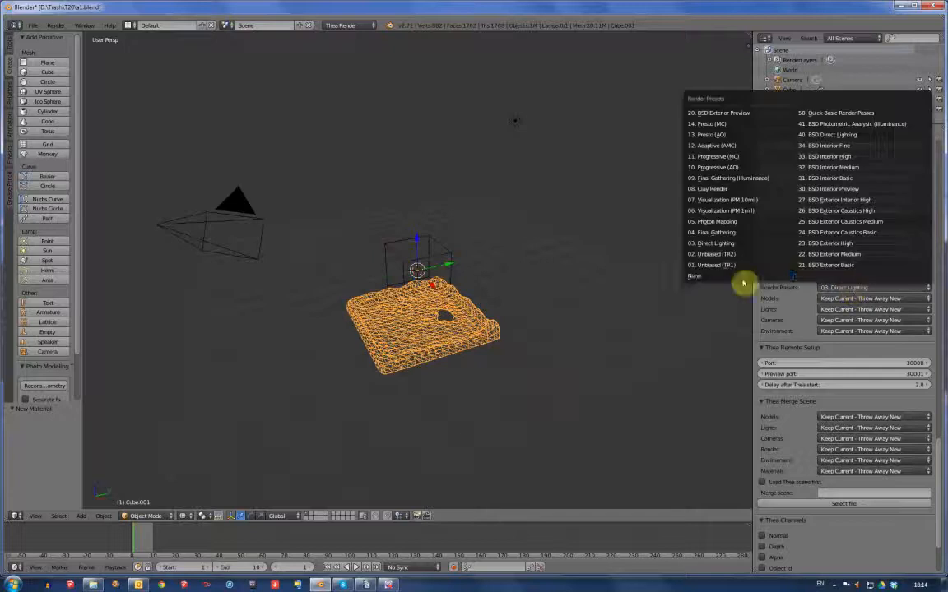
click(695, 277)
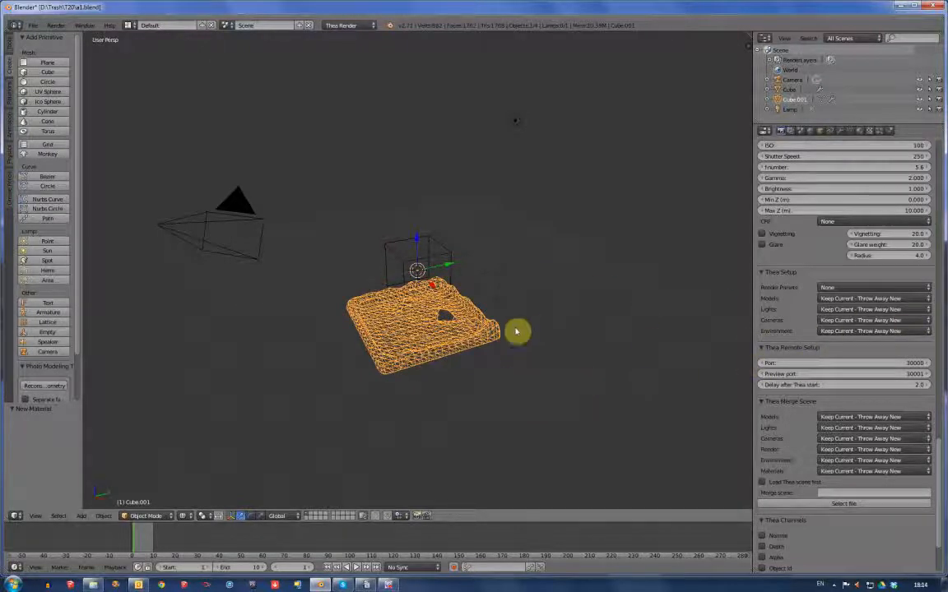
click(851, 300)
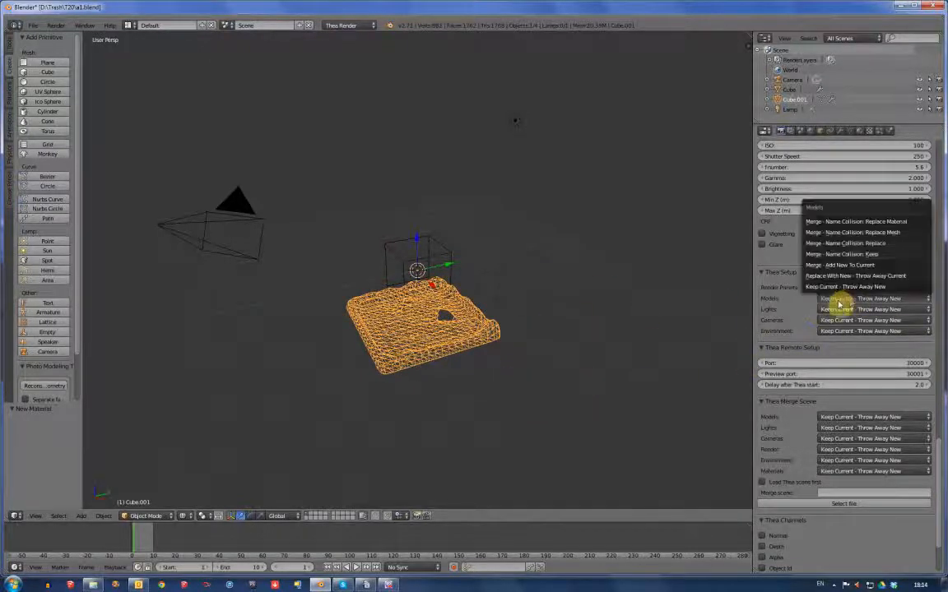
click(876, 234)
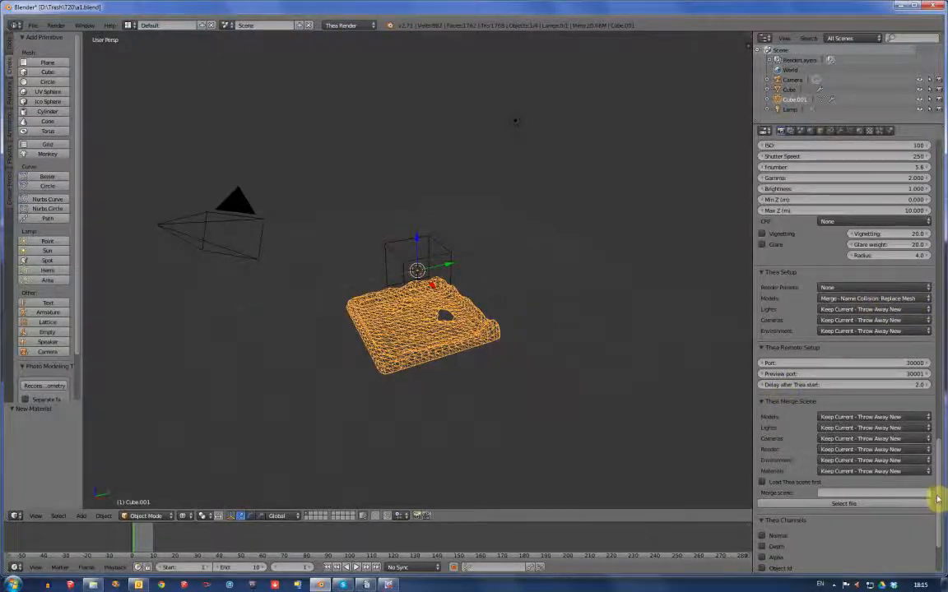
Step: Enable Thea mesh animation for the selected fluid domain object
drag(939, 505, 944, 191)
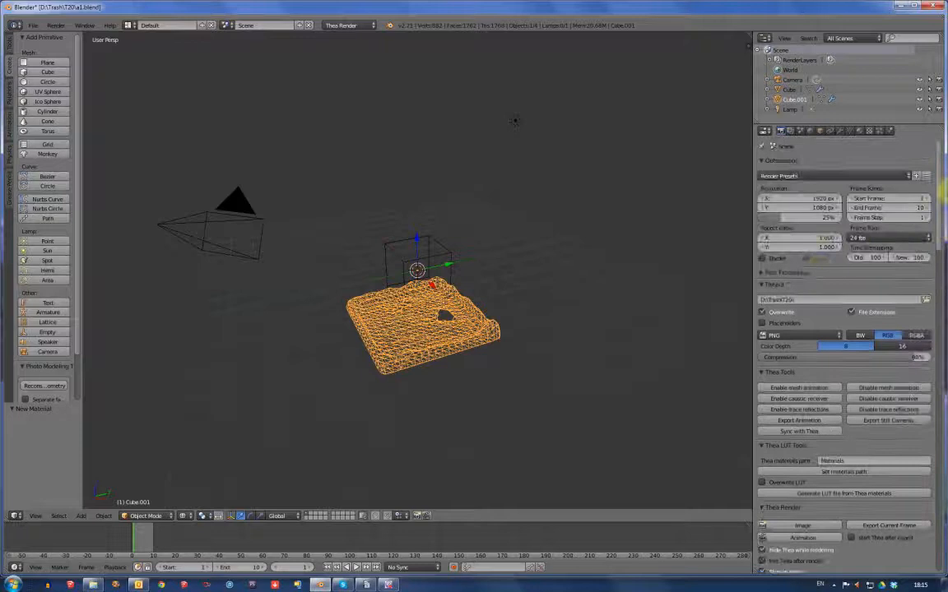
scroll(860, 310, down, 4)
scroll(854, 323, up, 4)
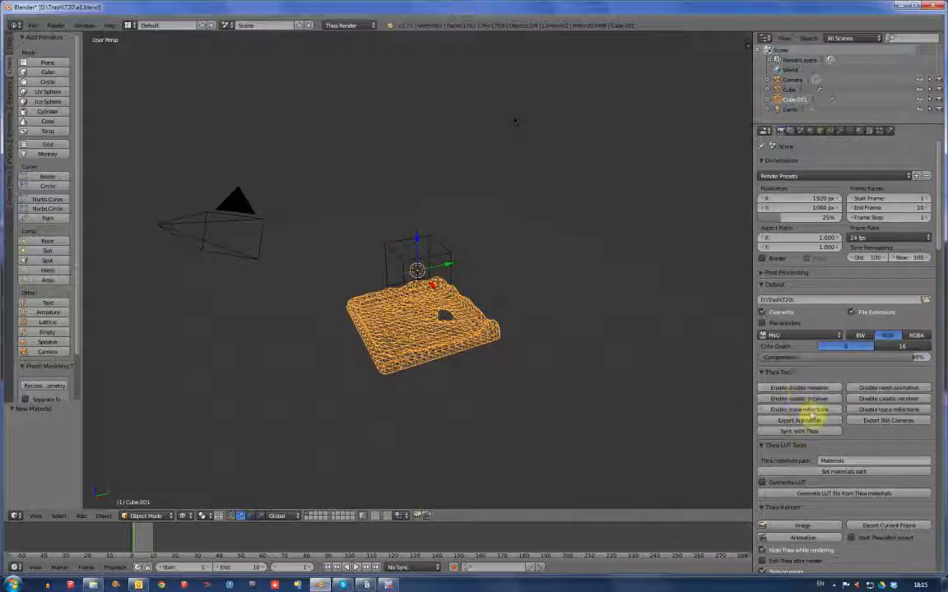
click(795, 388)
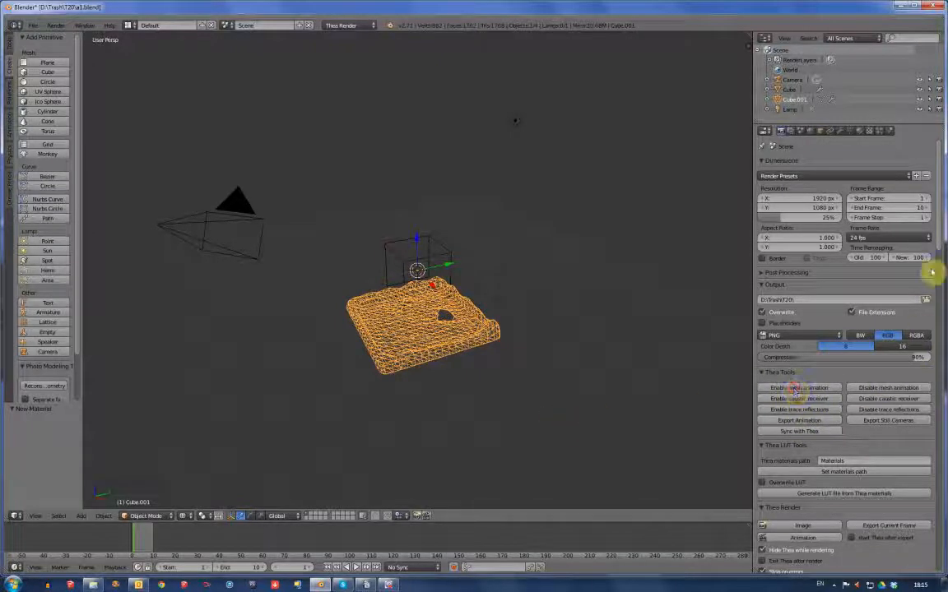
Step: Hide the small inner cube in the viewport and save the file
scroll(937, 237, down, 5)
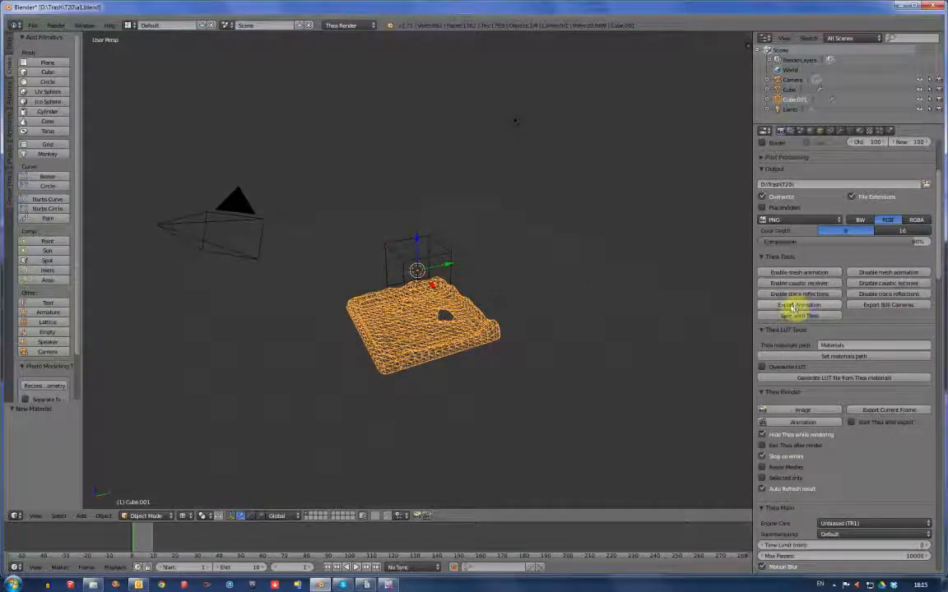
right_click(442, 260)
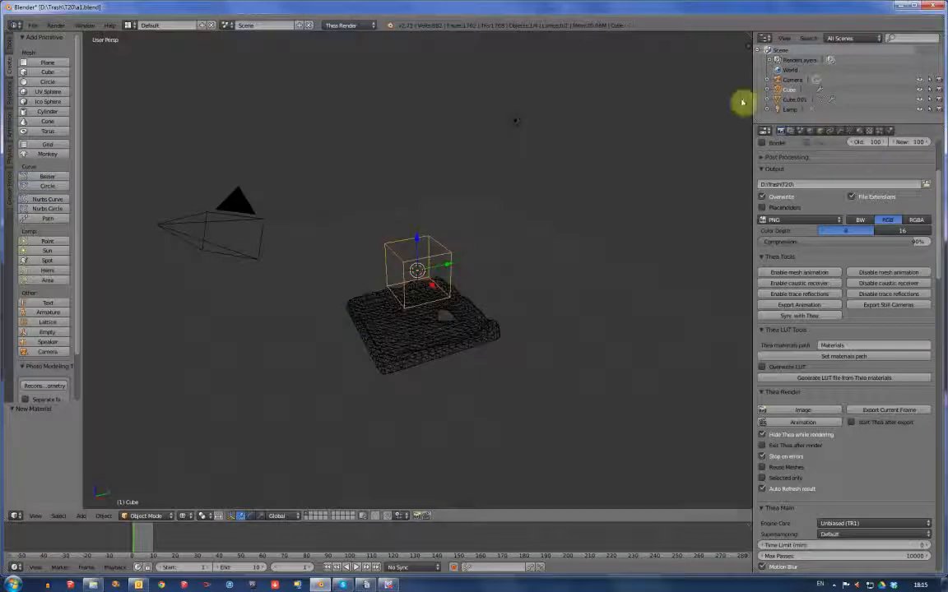
click(920, 89)
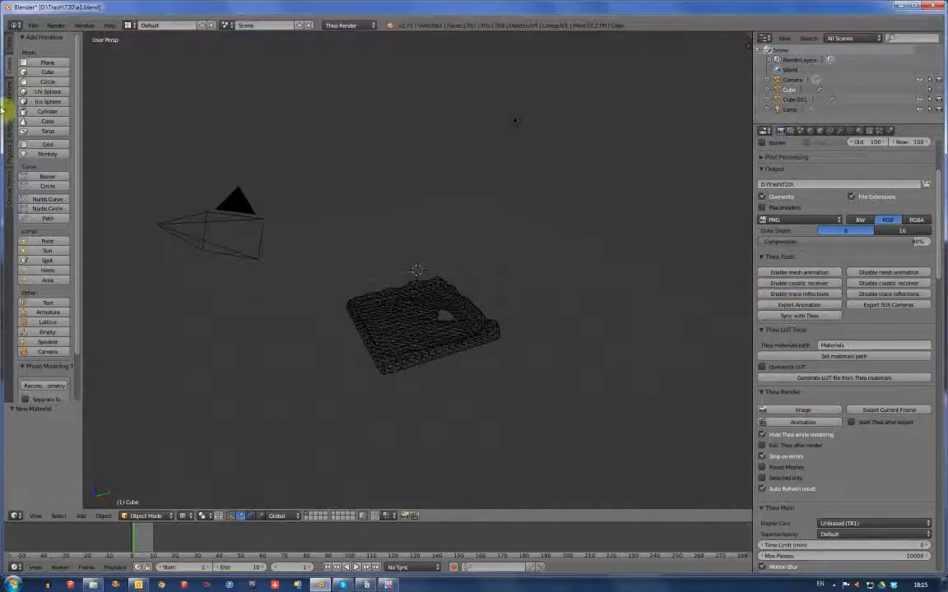
click(33, 25)
click(49, 100)
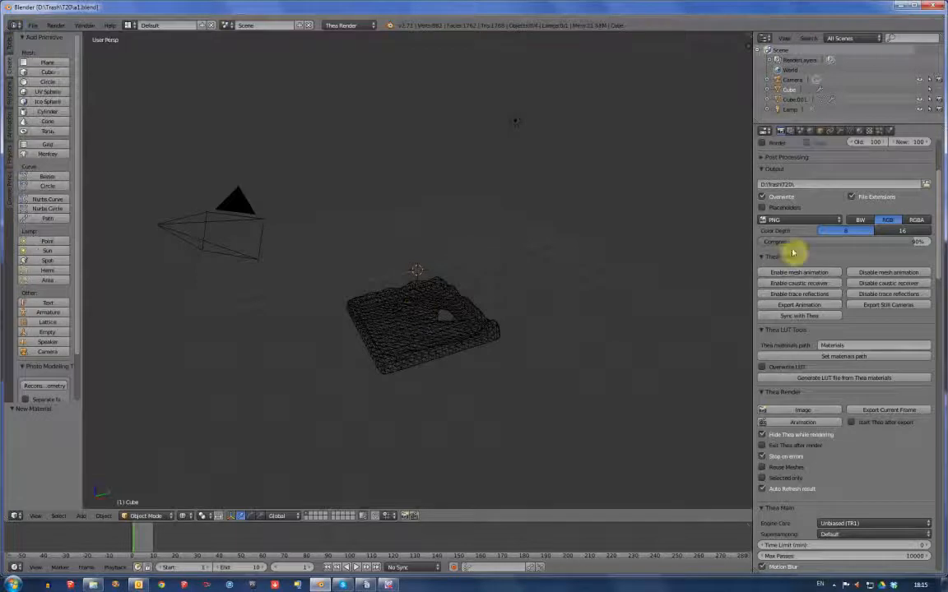
Step: Export the animation for Thea, and export the current frame with Thea set to start after export
click(797, 306)
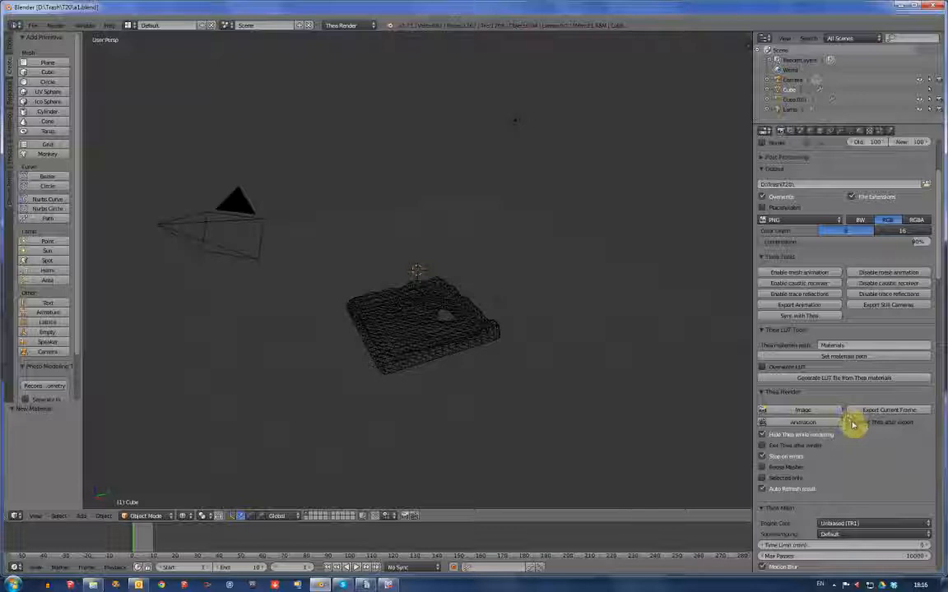
click(852, 424)
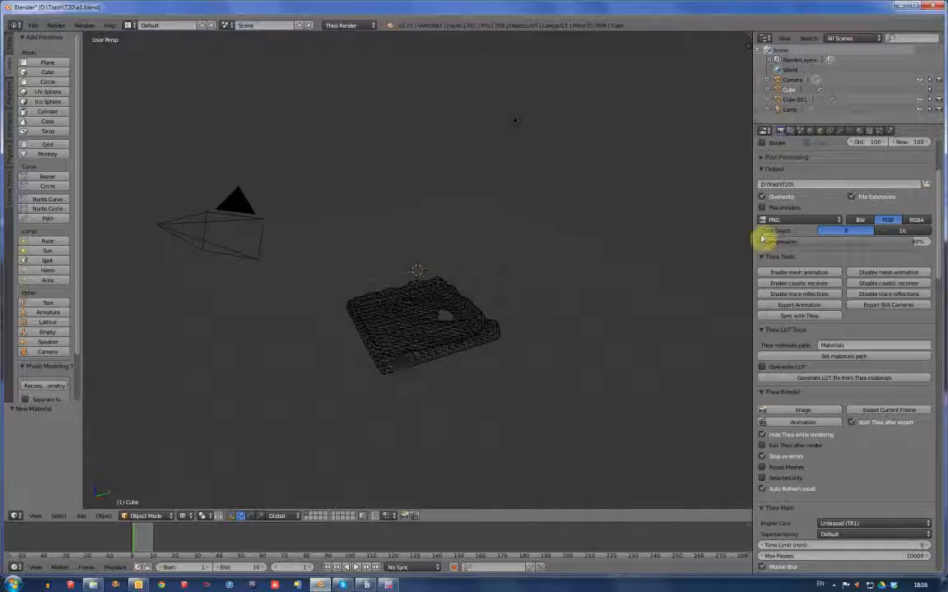
click(882, 410)
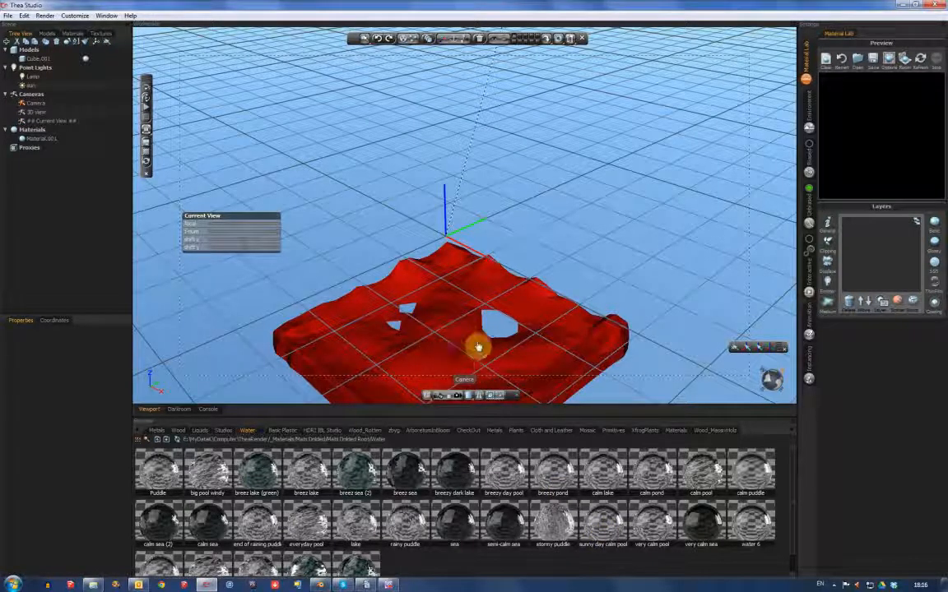
Step: In Thea Studio, assign the breez sea (2) material from the Water library to the red fluid mesh
click(448, 306)
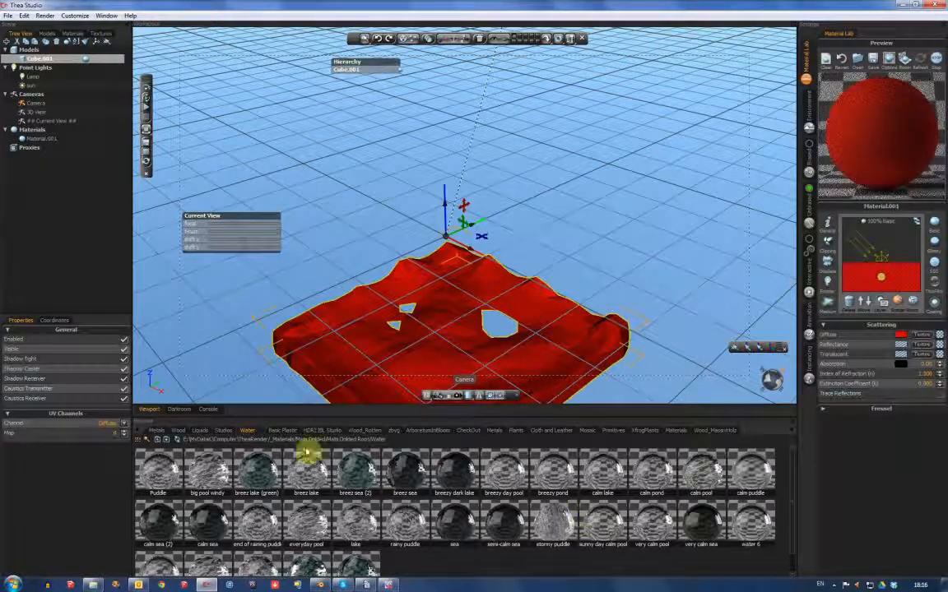
double_click(359, 474)
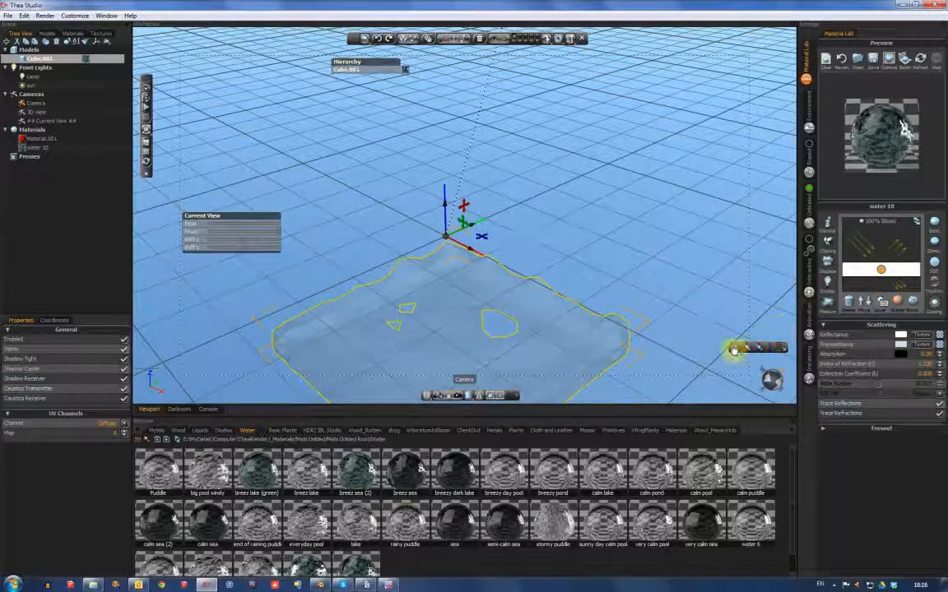
Step: Set the interactive render engine core to Presto (MC) and limit the darkroom rendering to a maximum of 20 passes
click(806, 252)
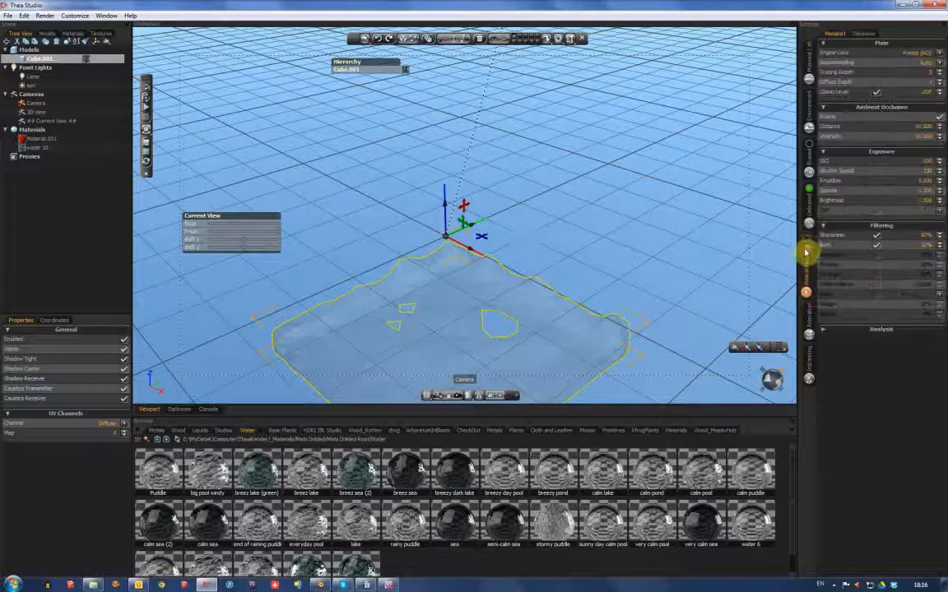
click(917, 53)
click(897, 66)
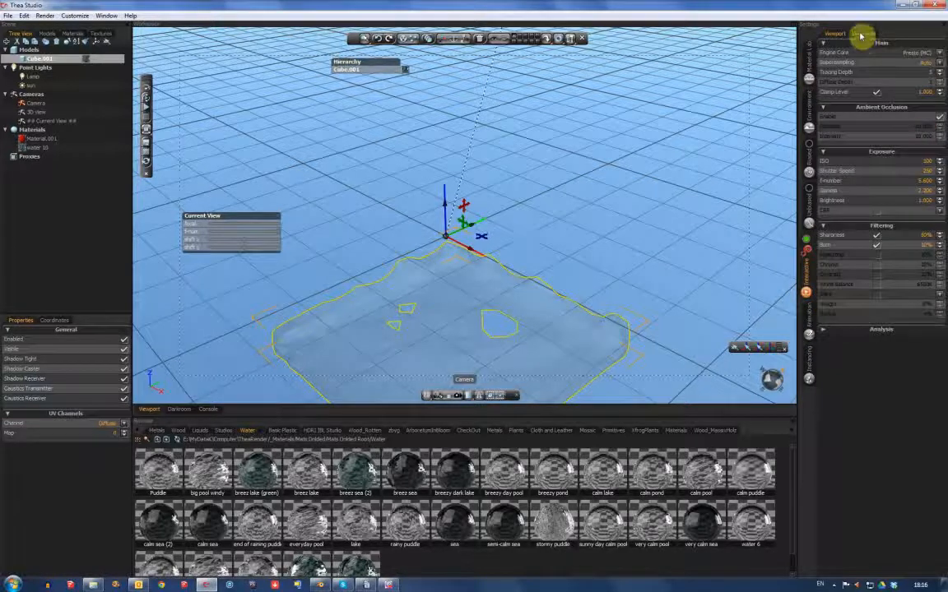
click(861, 34)
double_click(925, 106)
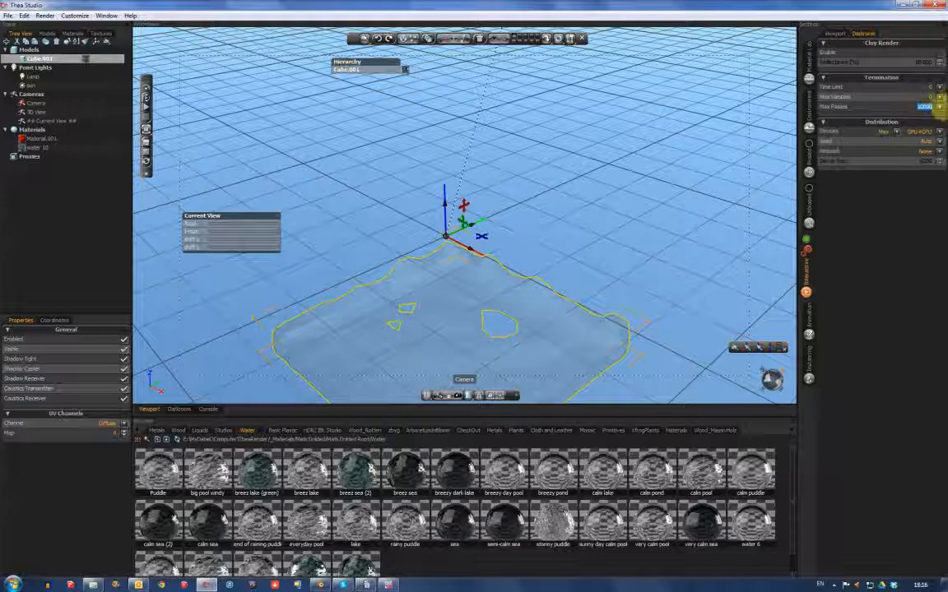
text(30)
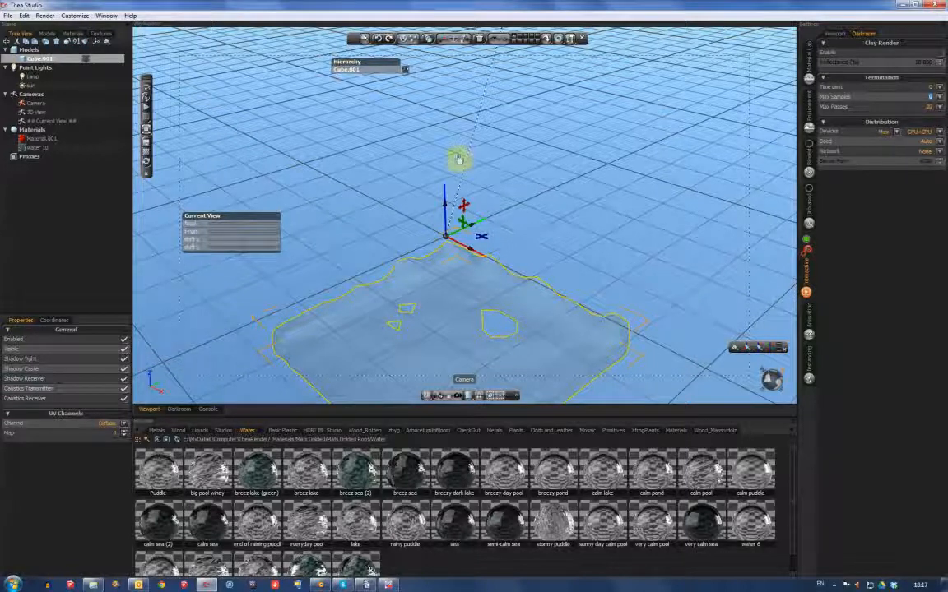
Step: Open the exported animation script a1_Camera.ipt.thea from the T20 folder and execute its render jobs
click(9, 16)
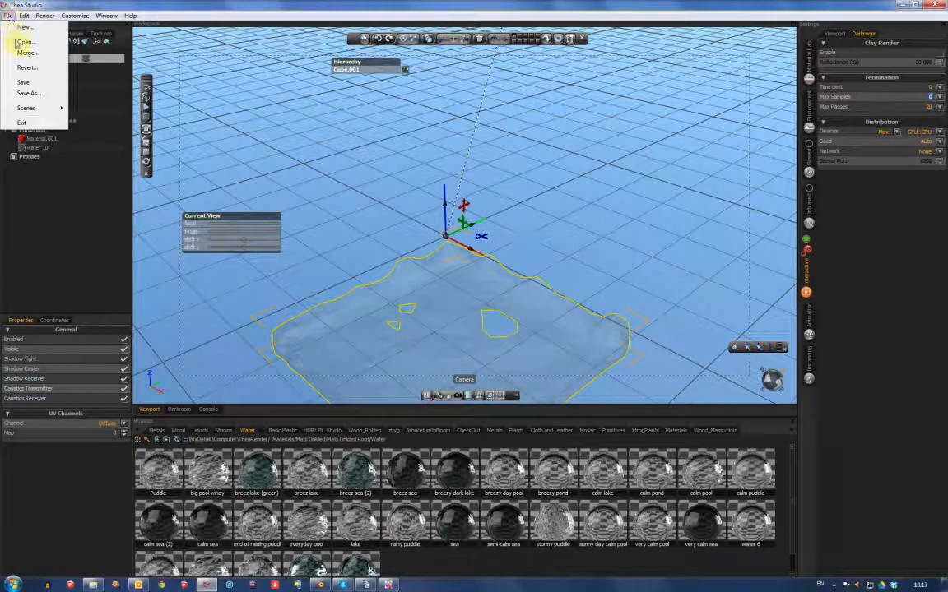
click(23, 41)
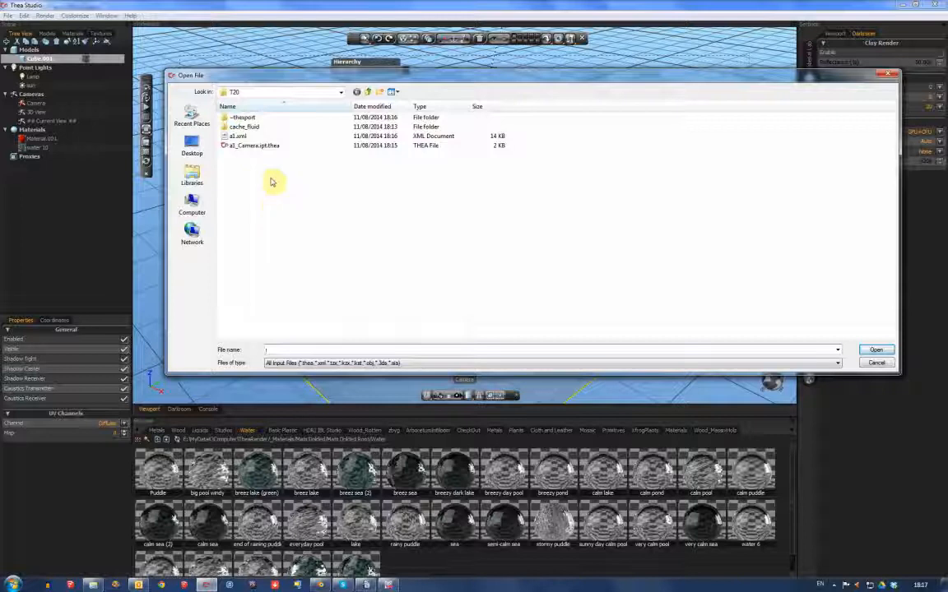
click(257, 146)
click(874, 350)
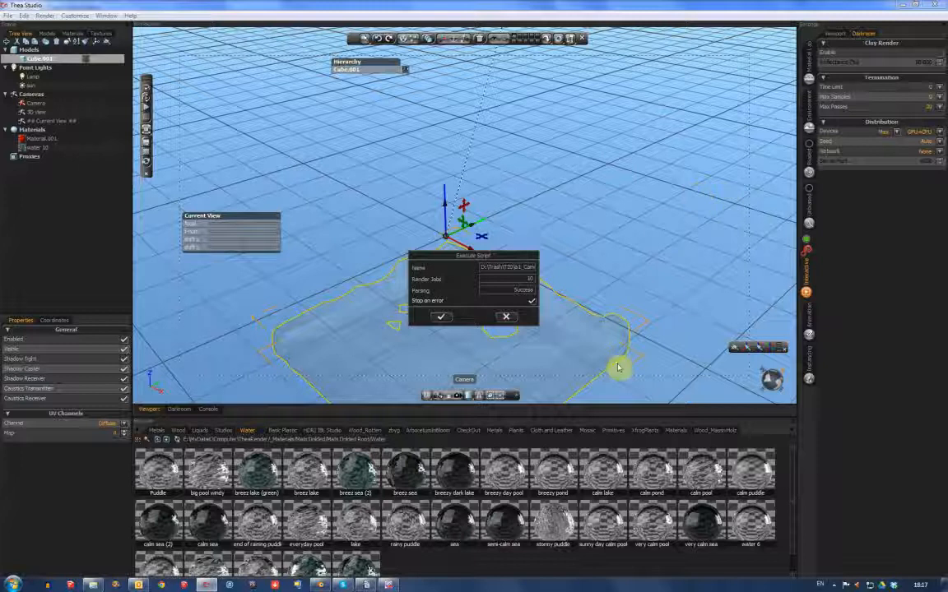
click(439, 319)
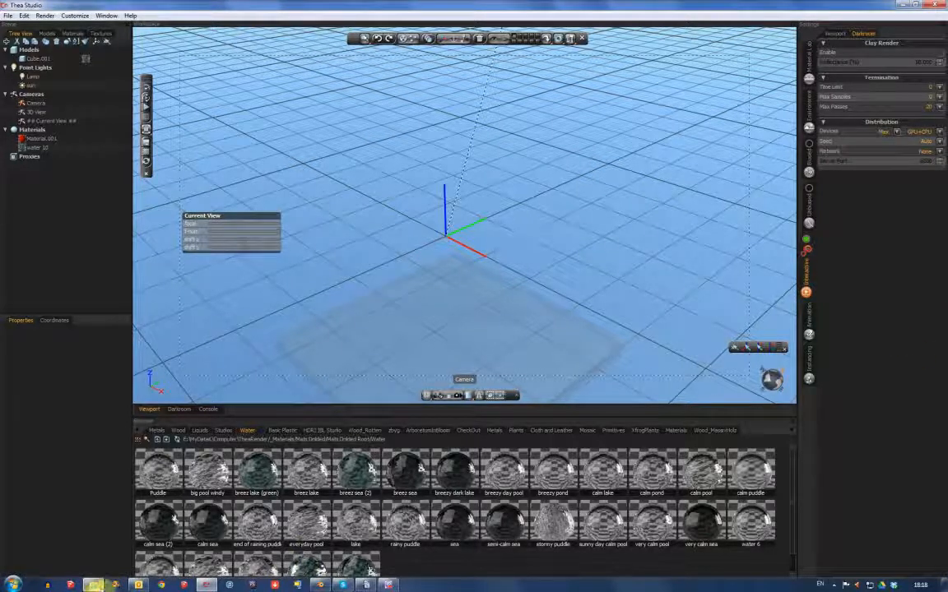
Step: Switch to Windows Explorer and look at the contents of the T20 project folder
click(229, 518)
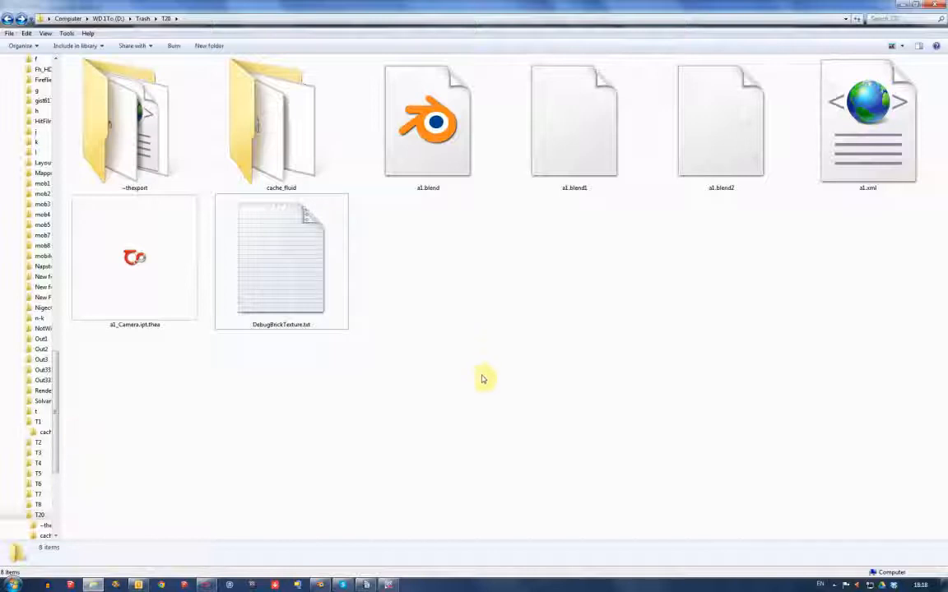
click(538, 390)
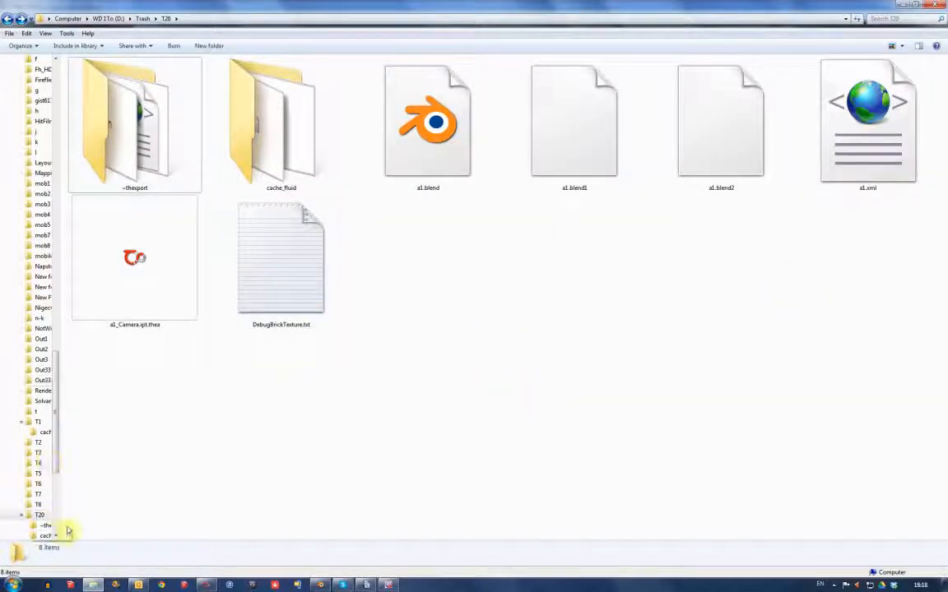
click(835, 586)
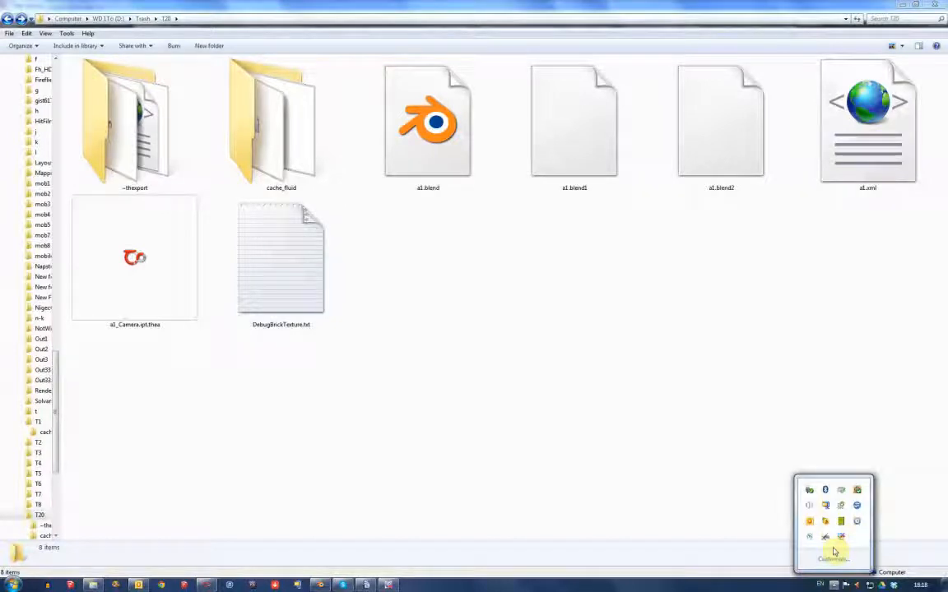
click(390, 585)
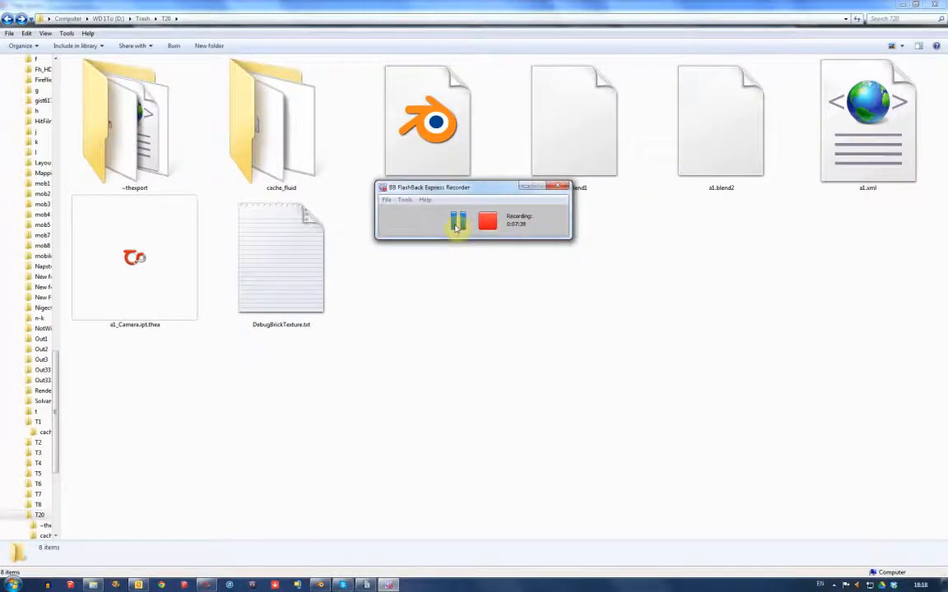
click(456, 227)
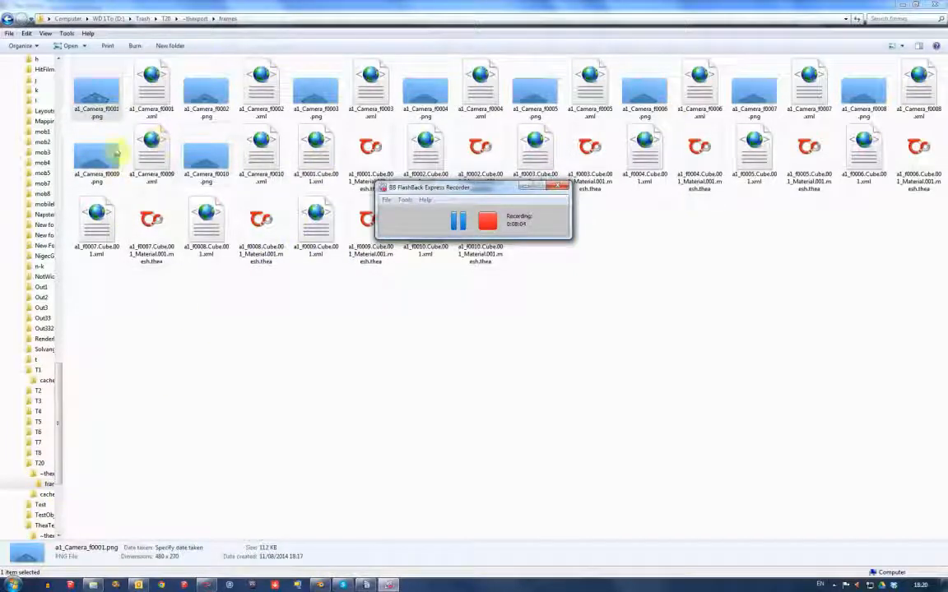
Step: View the rendered animation frames in the frames folder, starting from a1_Camera_f0001.png, and close the image viewer
double_click(96, 93)
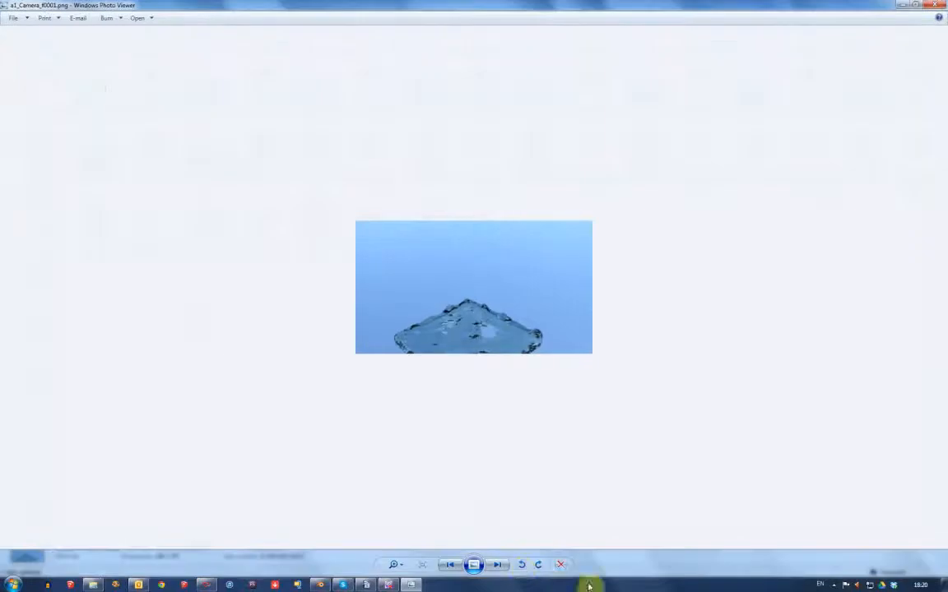
click(497, 565)
click(497, 567)
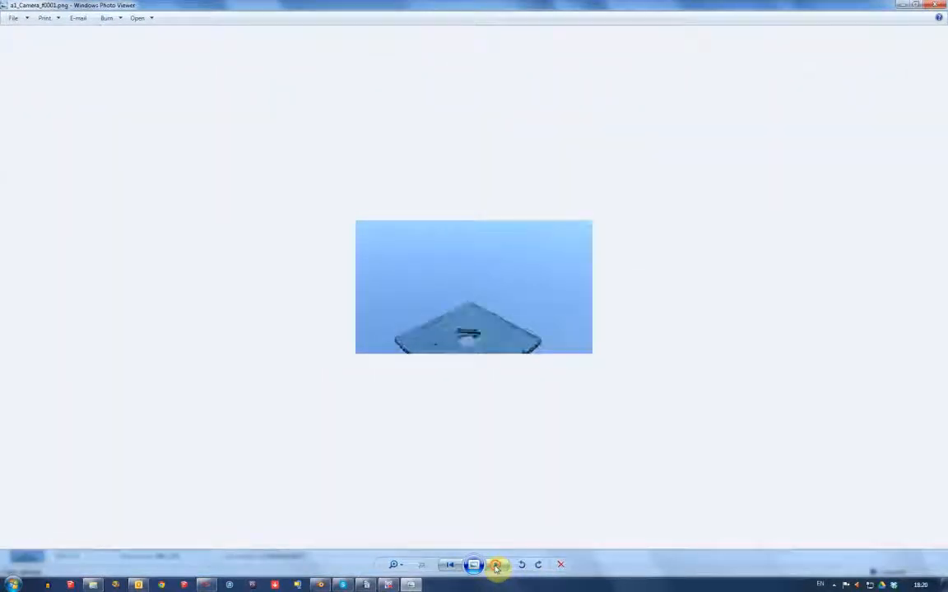
click(452, 566)
click(452, 566)
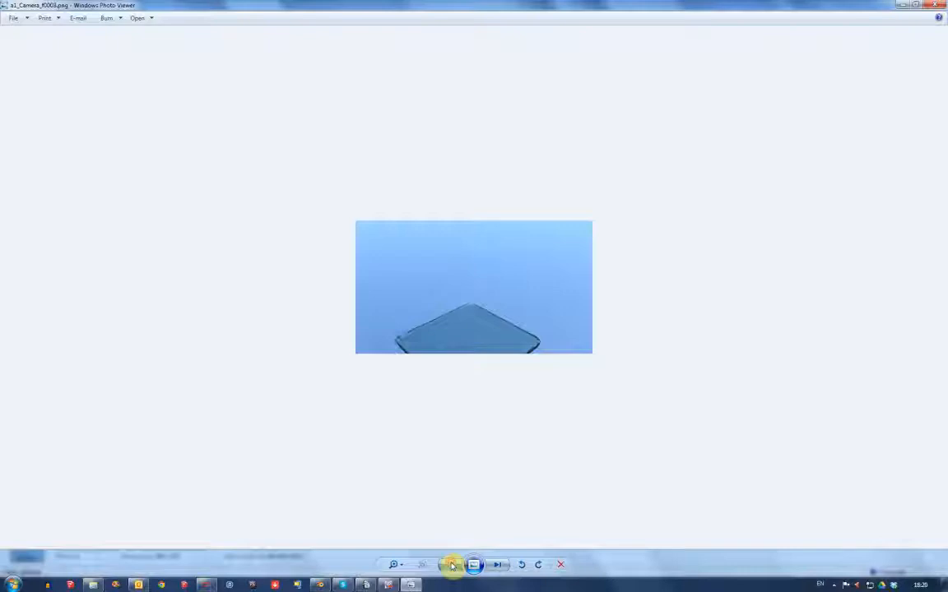
click(452, 566)
click(452, 567)
click(504, 566)
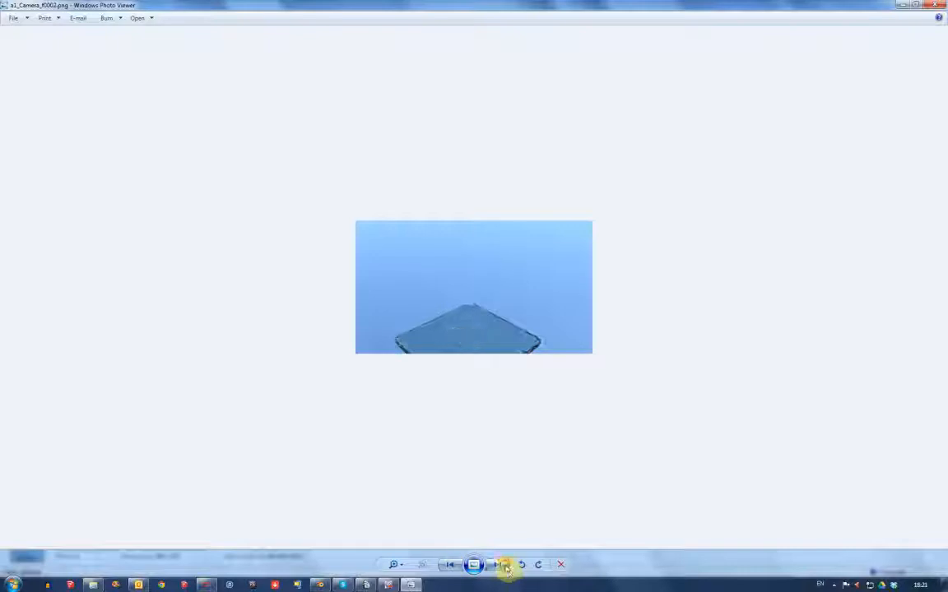
click(564, 562)
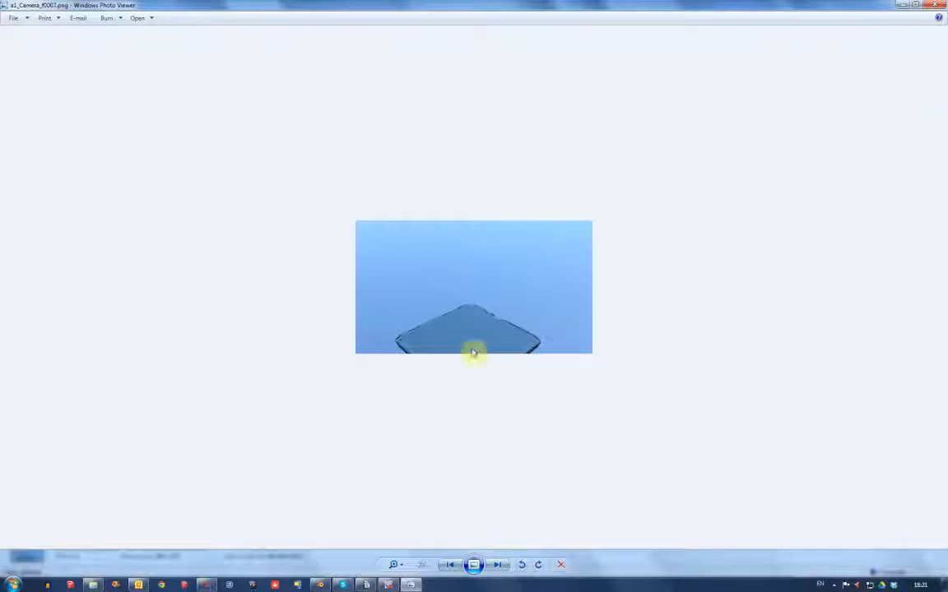
click(936, 6)
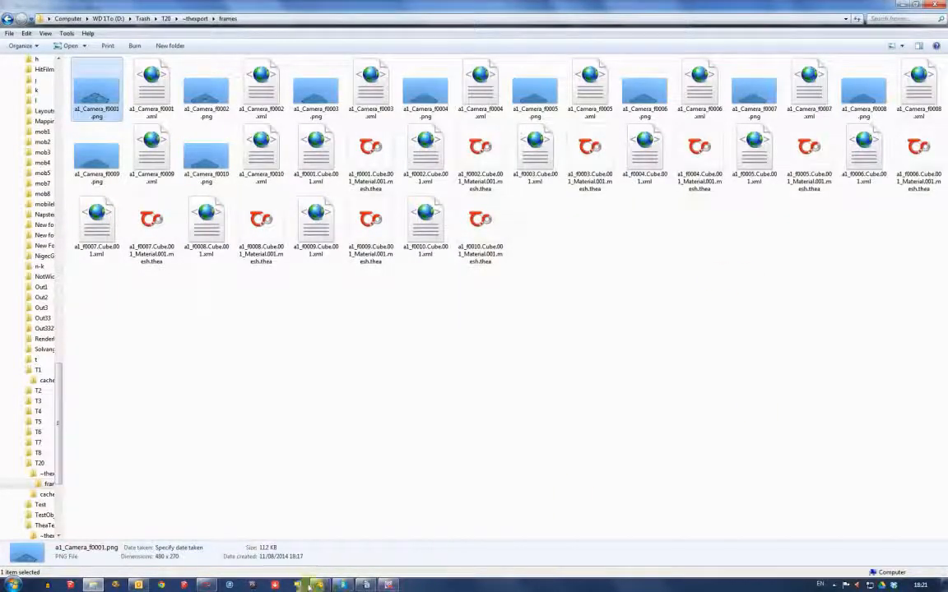
Step: Switch to Blender and look through the scene's output, Thea export, merge and channel render settings
click(320, 585)
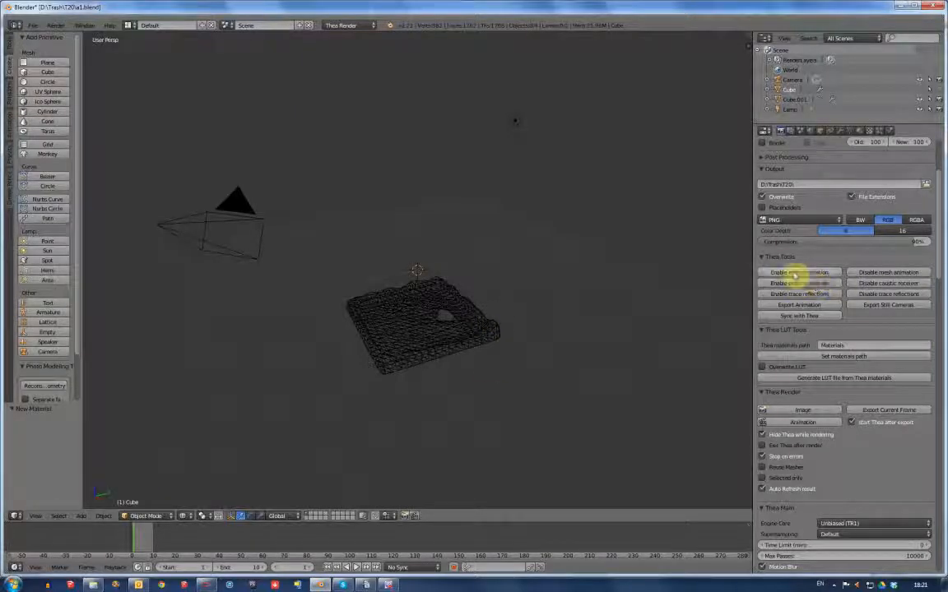
drag(939, 245, 933, 520)
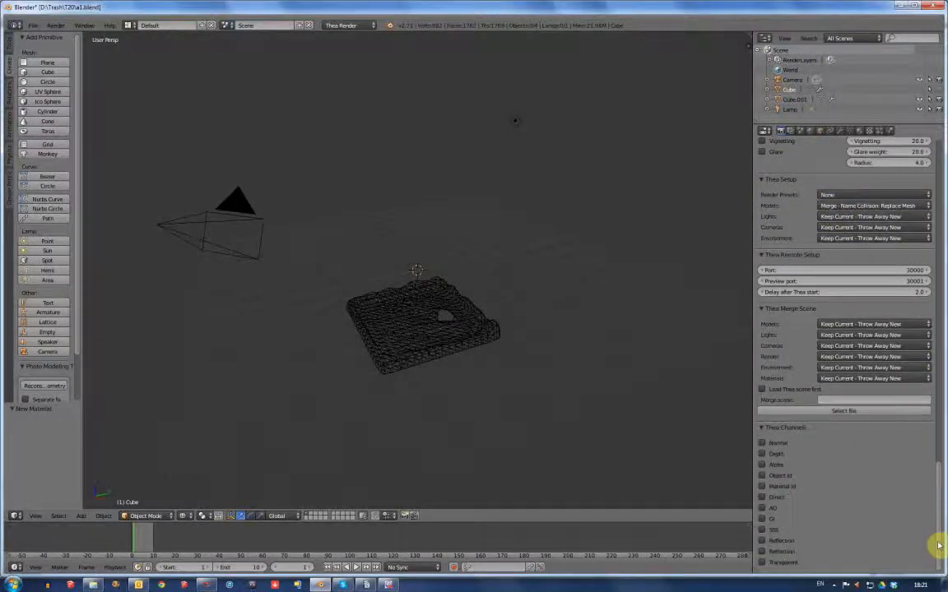
drag(940, 502, 944, 197)
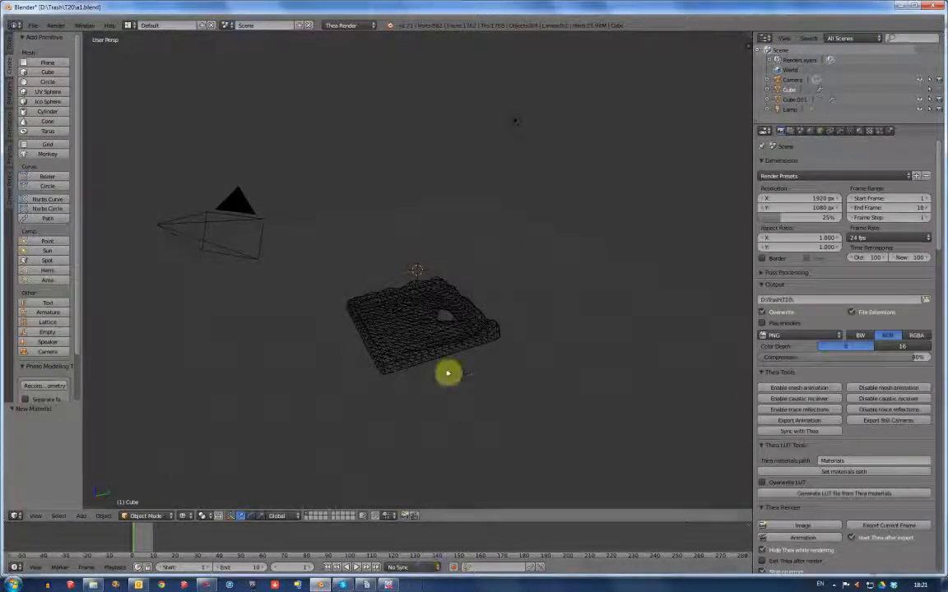